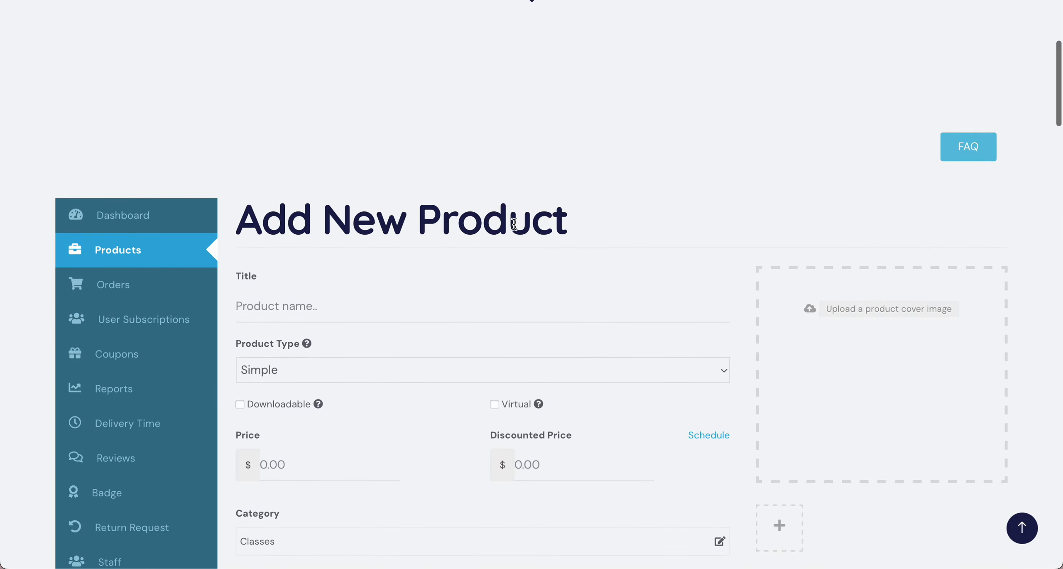
Step: Title the new product "Art Class"
left_click(325, 307)
type("A")
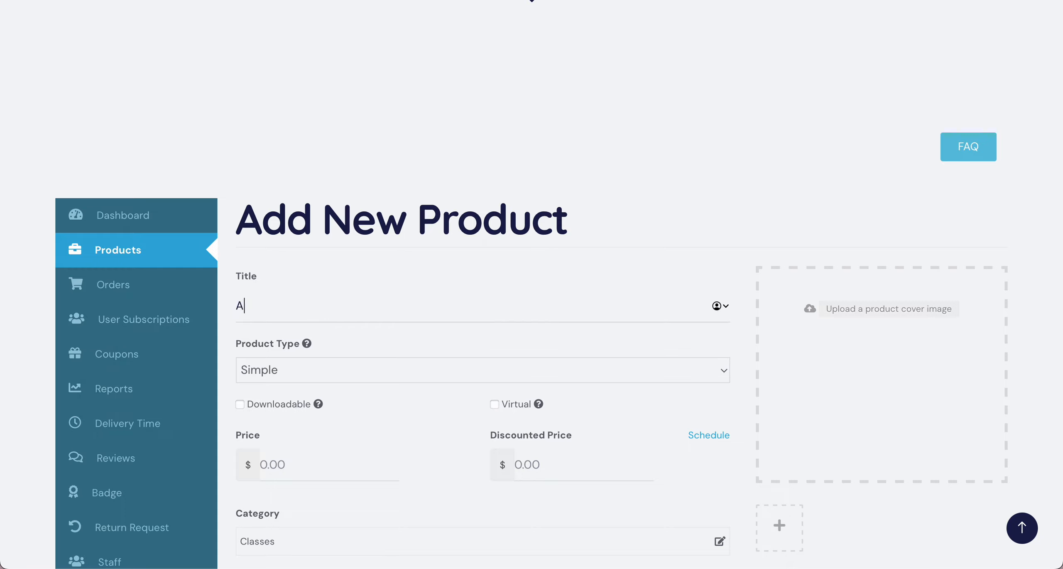
type("rt Class")
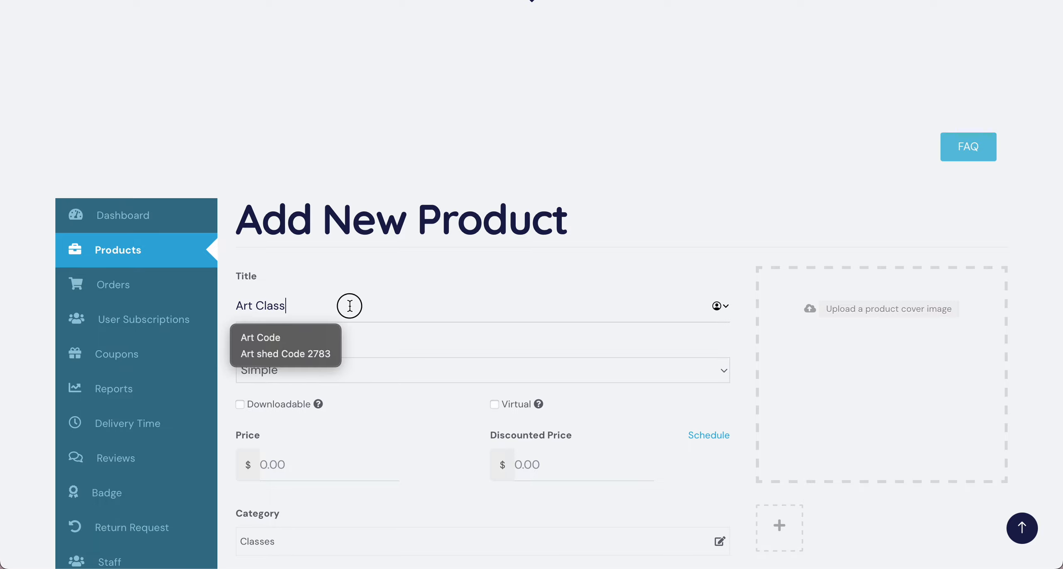
left_click(385, 356)
Step: Choose Simple as the product type and mark the product as Virtual
scroll(385, 356, "down", 2)
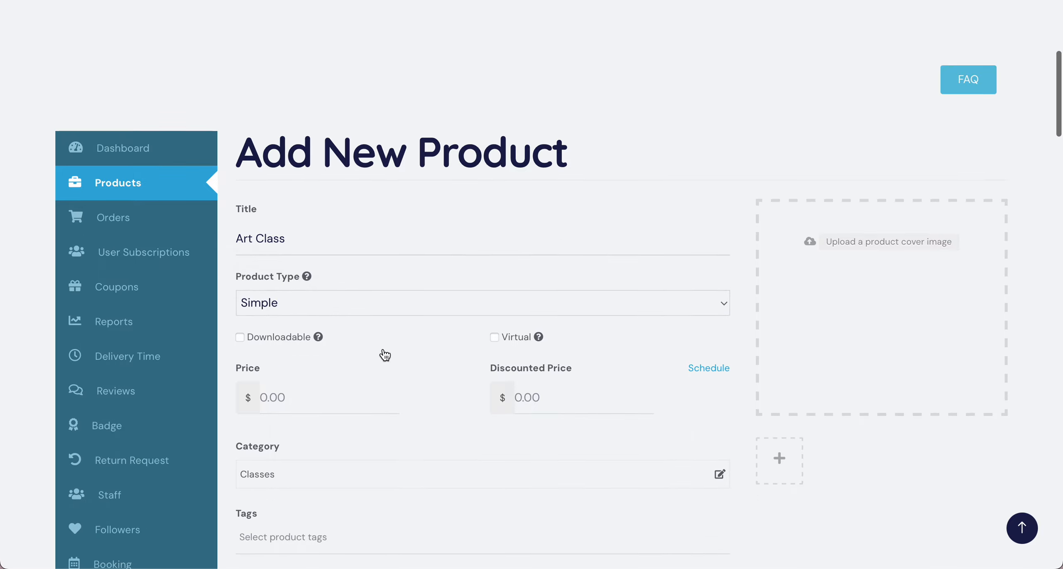
left_click(389, 304)
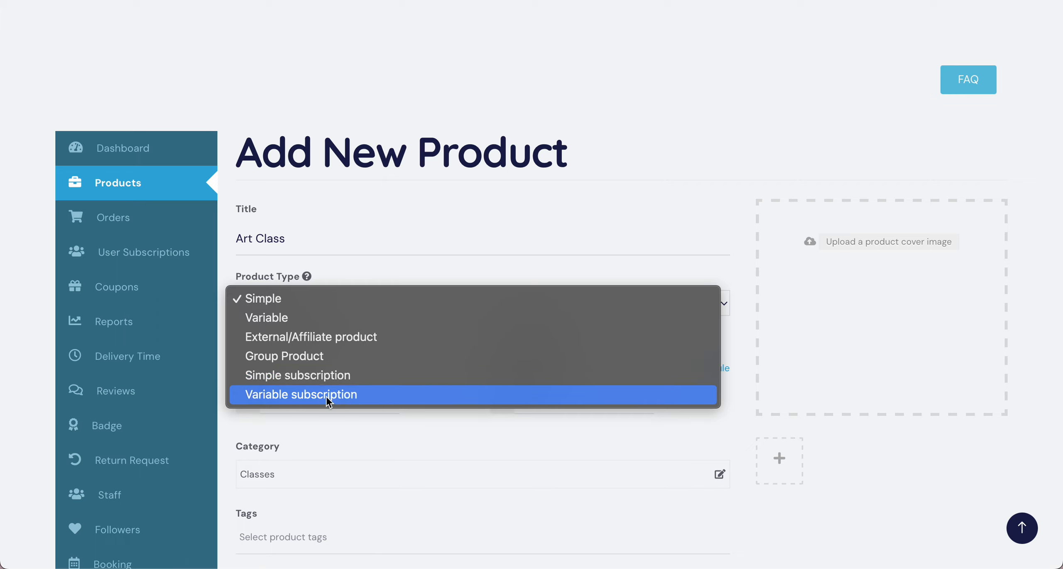
left_click(339, 301)
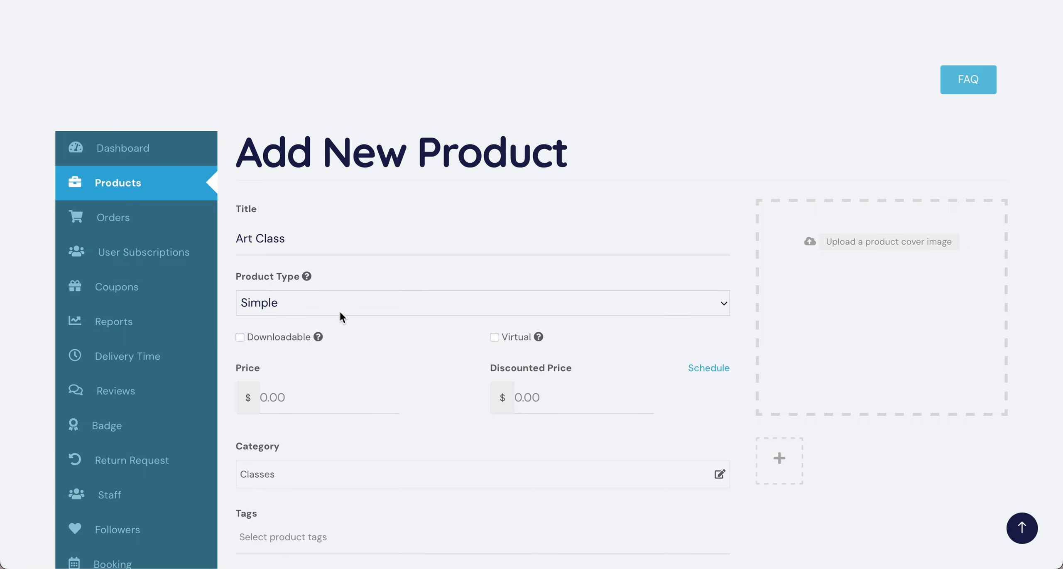
scroll(339, 319, "down", 1)
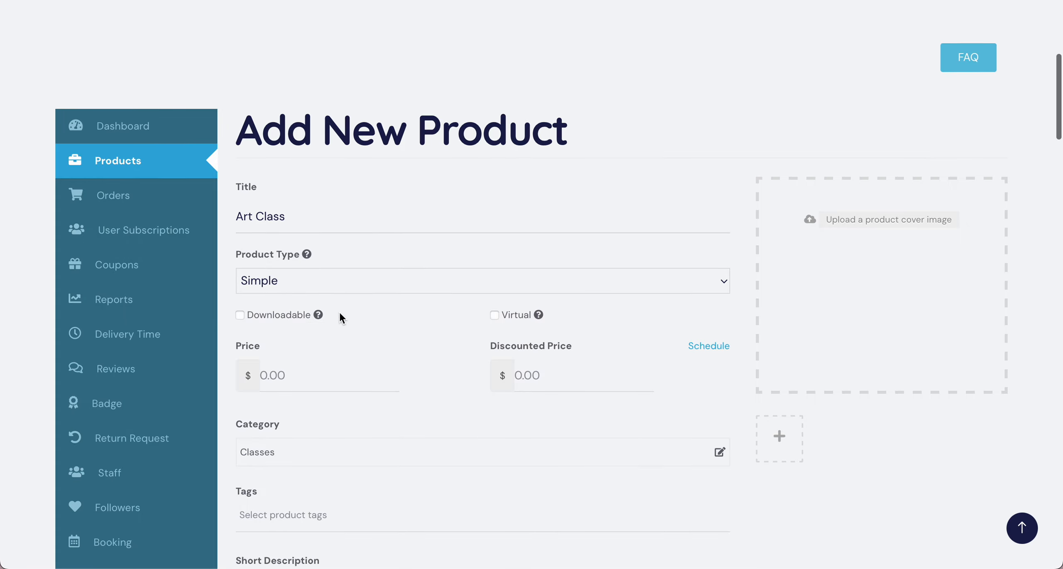
left_click(240, 315)
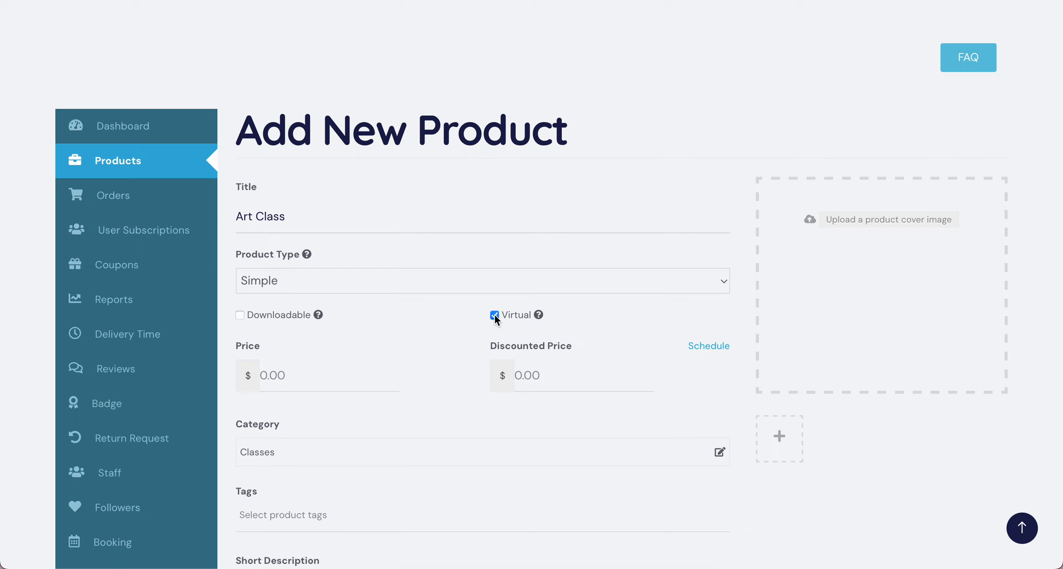
Step: Set the product's price to $25.00 and its discounted price to $15.00
left_click(294, 376)
left_click(266, 372)
type("25.00")
scroll(496, 381, "down", 1)
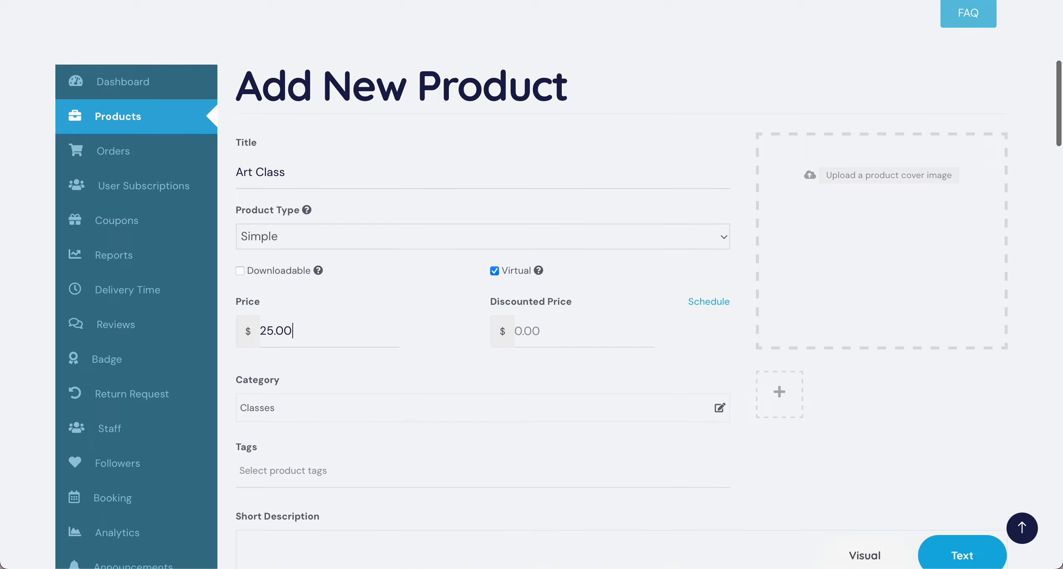
left_click(549, 335)
key("BackSpace")
key("BackSpace")
key("BackSpace")
key("BackSpace")
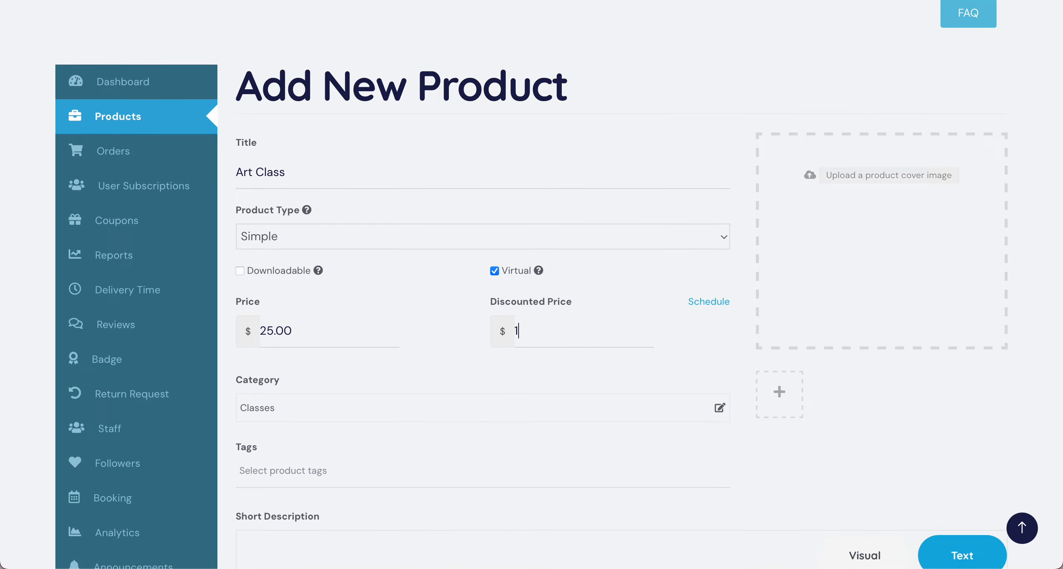
type("15.00")
Step: Schedule the discounted price from 2023-10-16 to 2023-10-20
left_click(703, 303)
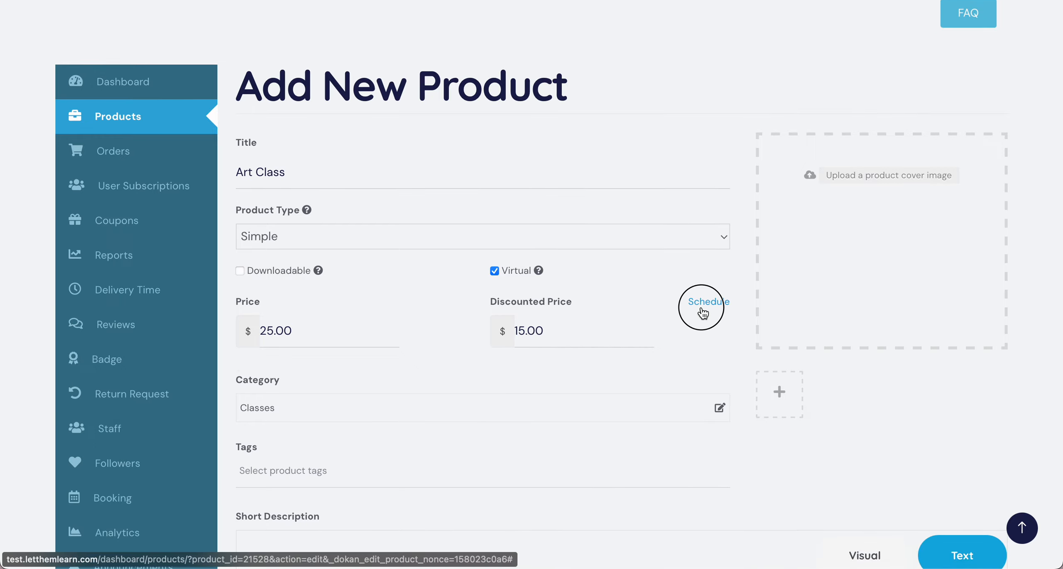
left_click(362, 390)
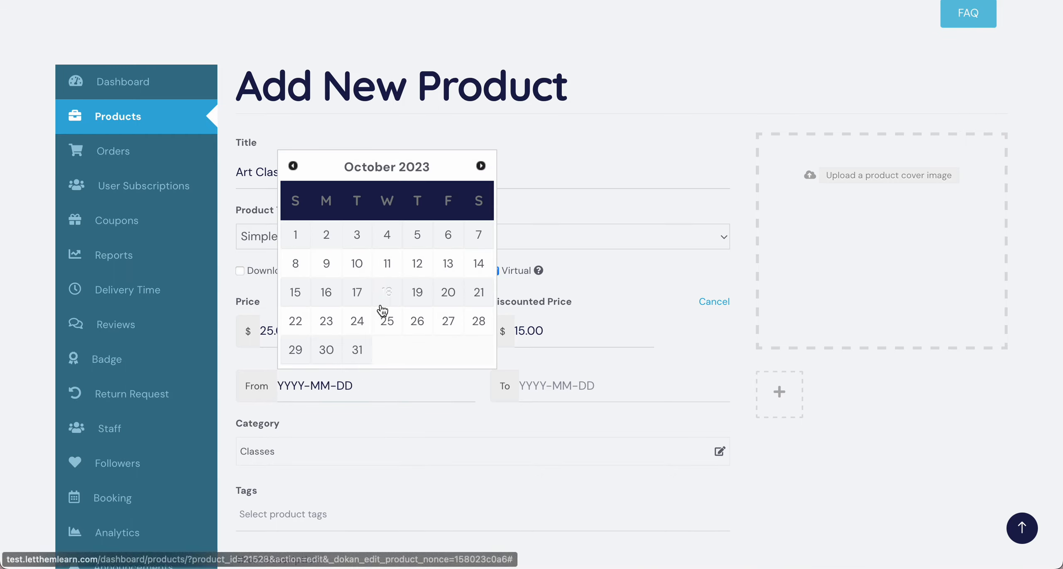
left_click(327, 293)
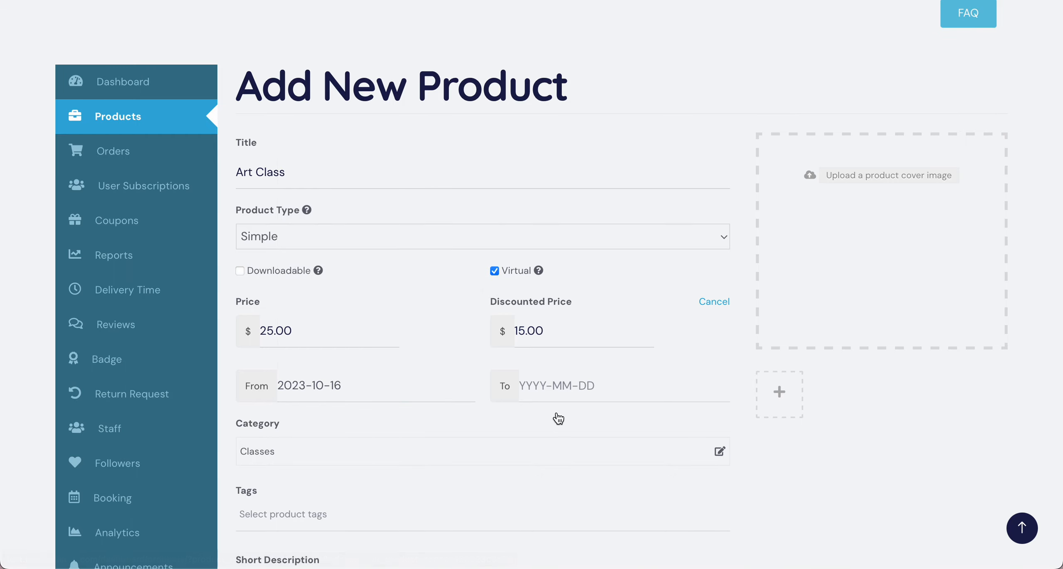
left_click(559, 389)
left_click(690, 292)
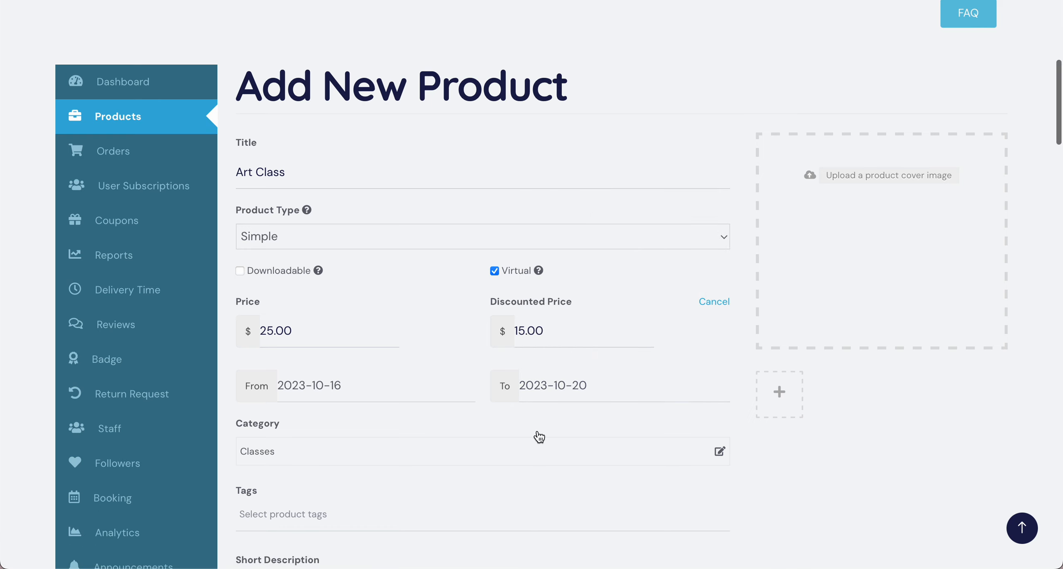
Step: Try to add the Classes category to the product, and close the category chooser
scroll(539, 437, "down", 3)
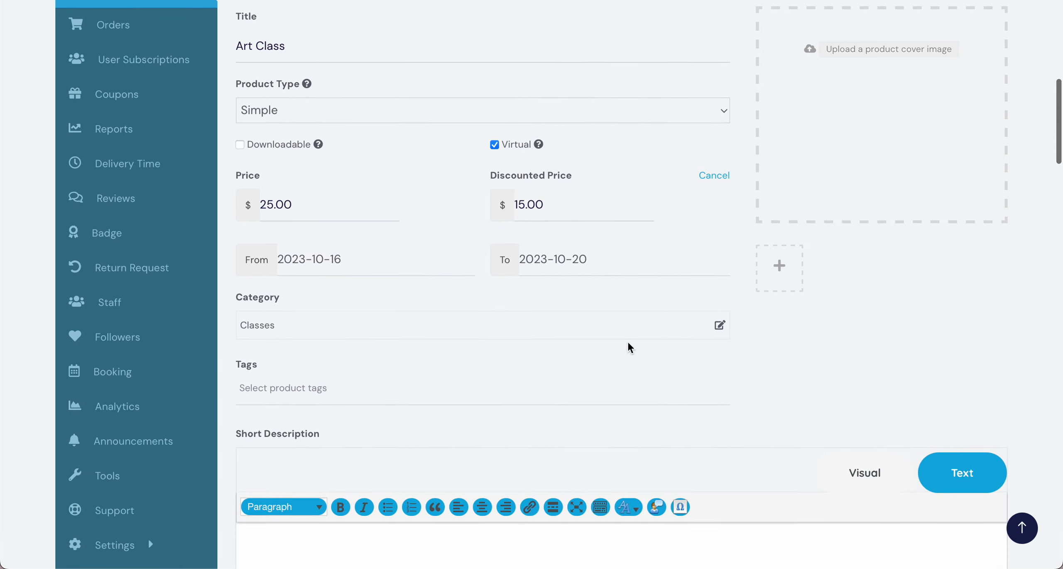
left_click(634, 334)
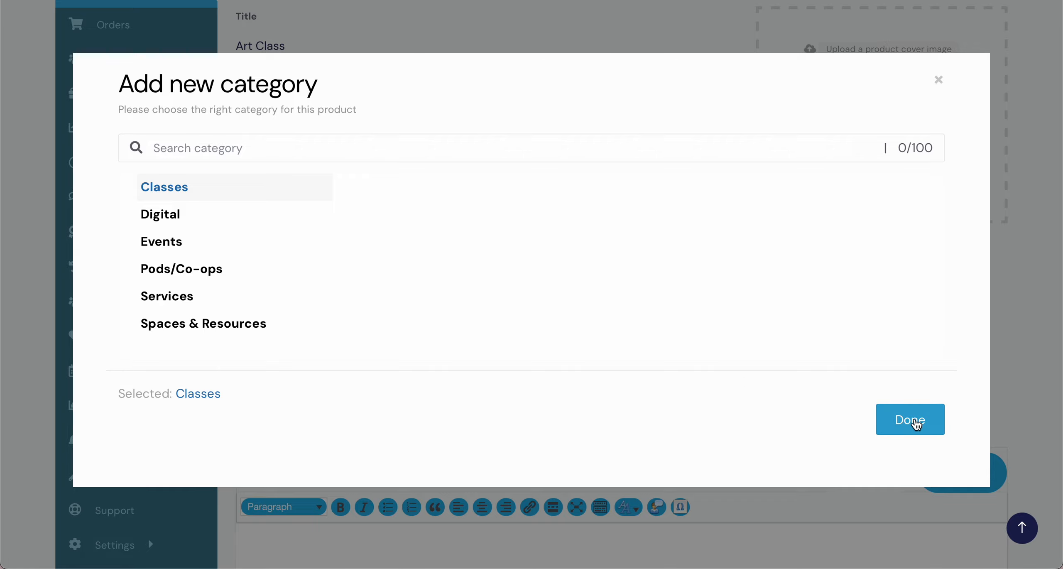
left_click(916, 423)
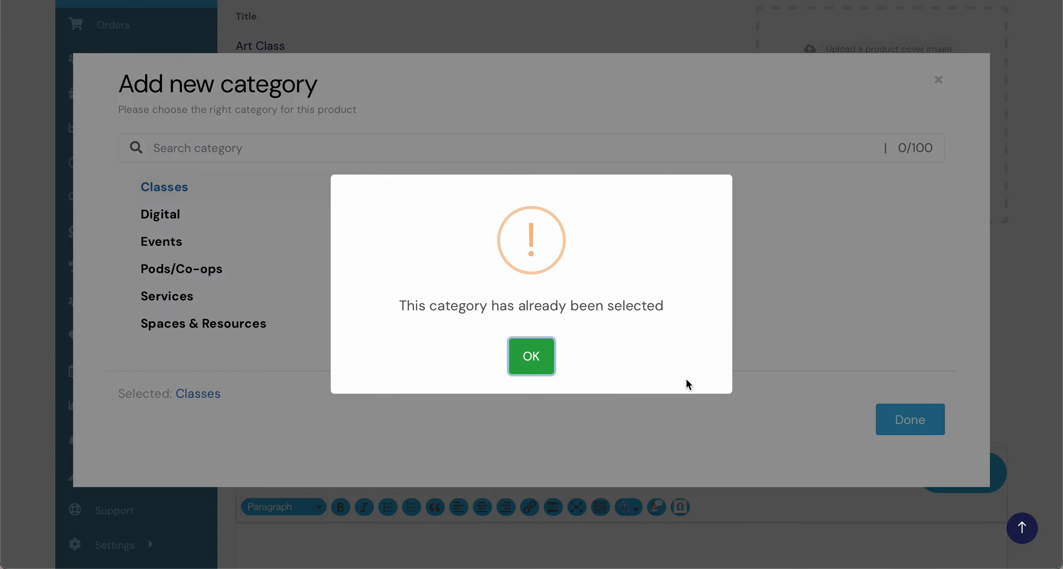
left_click(555, 356)
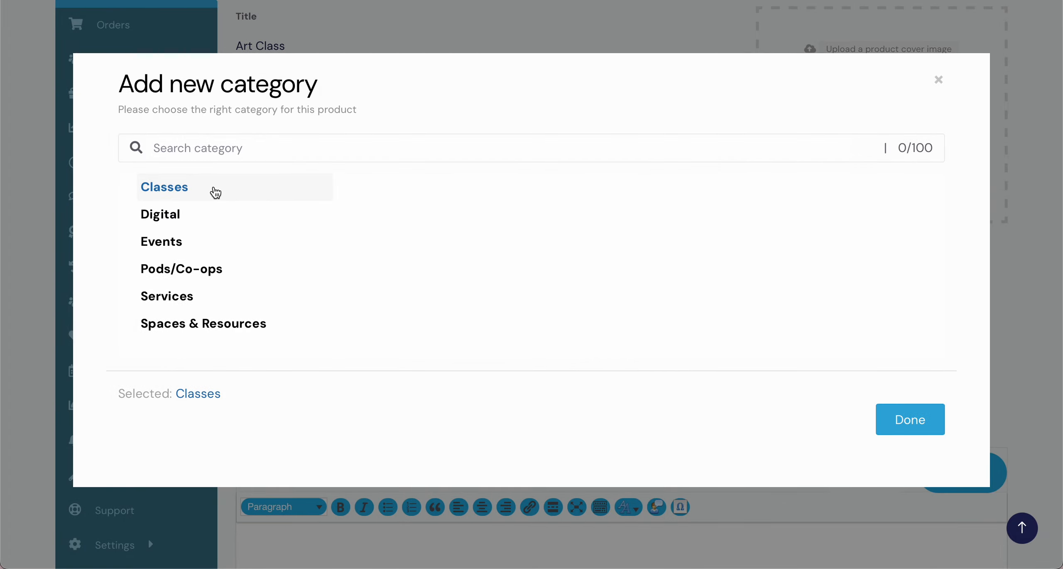
left_click(916, 422)
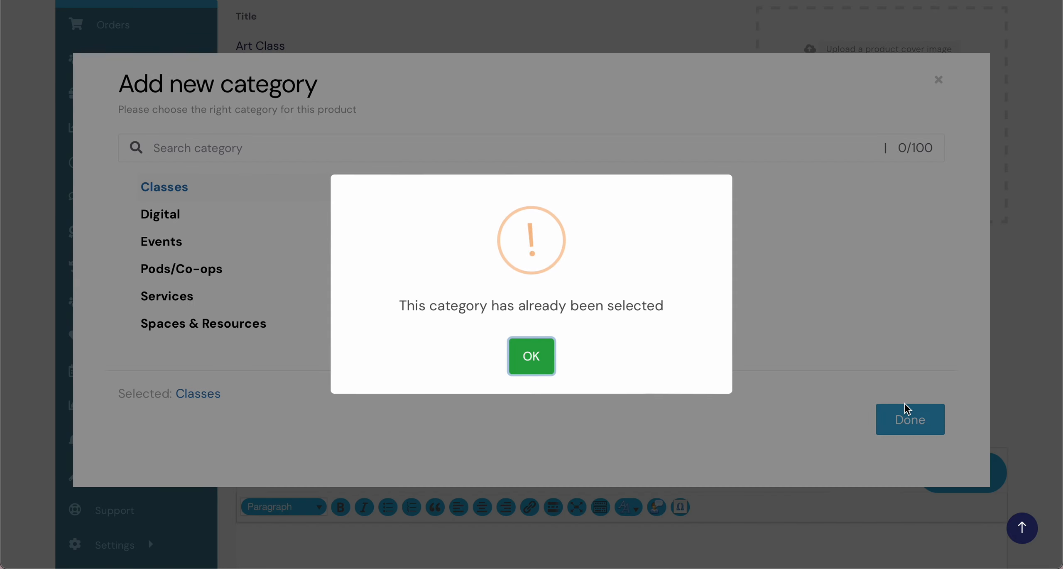
left_click(542, 368)
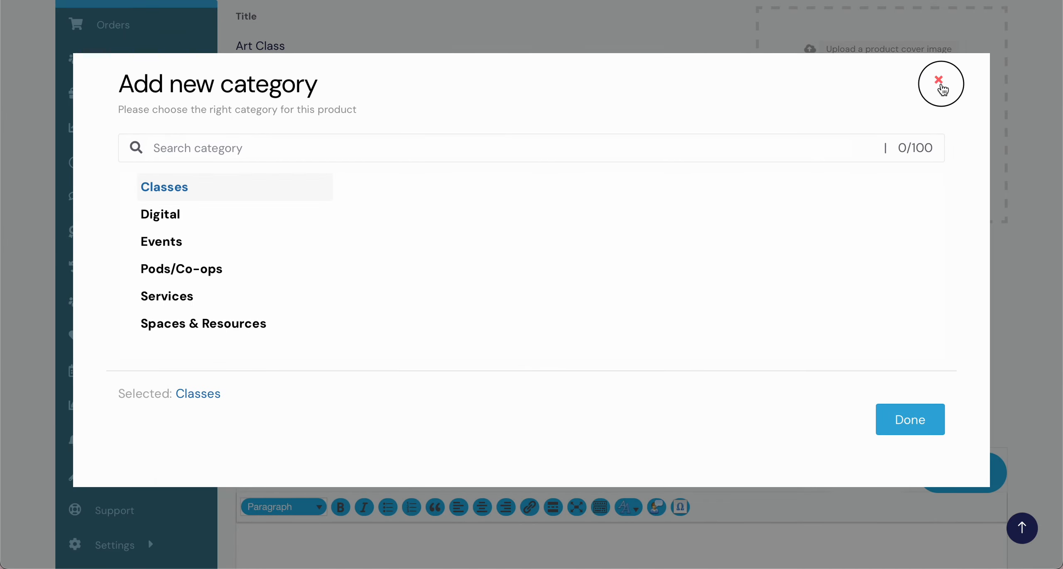
left_click(938, 79)
Step: Add the existing product tag "Charter Funds"
scroll(565, 339, "down", 2)
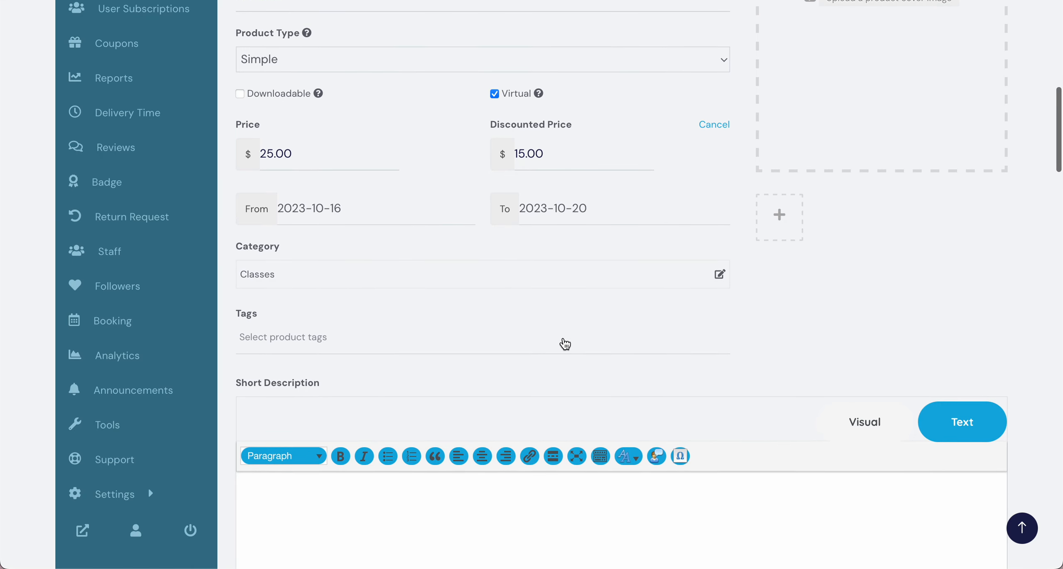
left_click(553, 326)
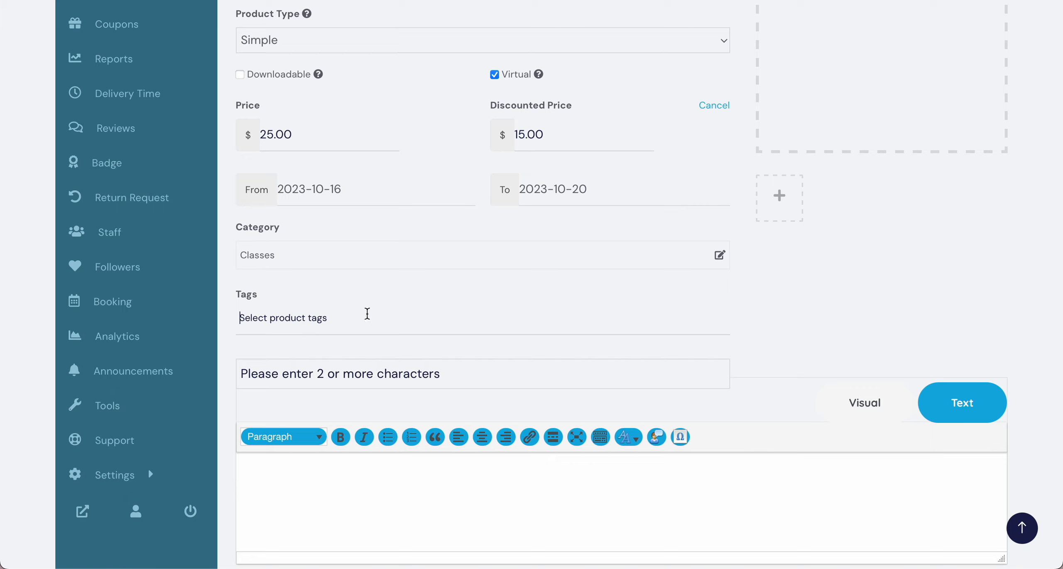
type("Charter")
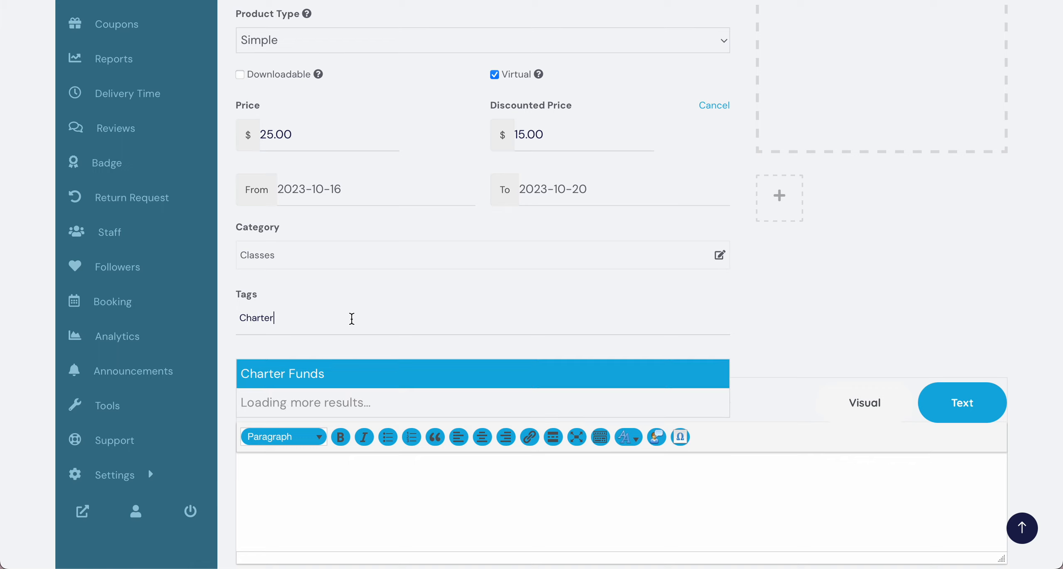
left_click(332, 374)
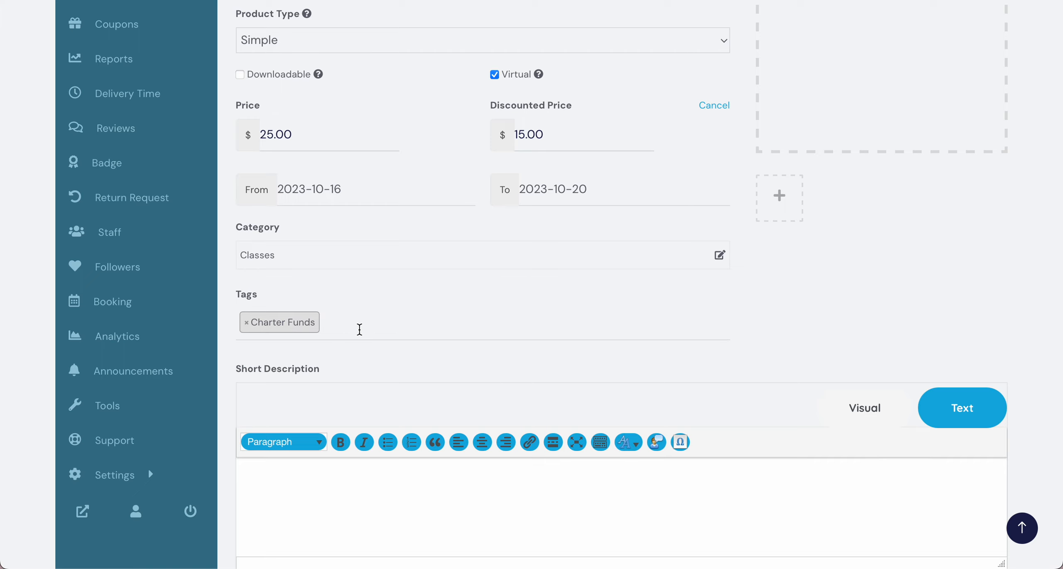
Step: Write "Come join our art class." as the product's short description
scroll(360, 329, "down", 3)
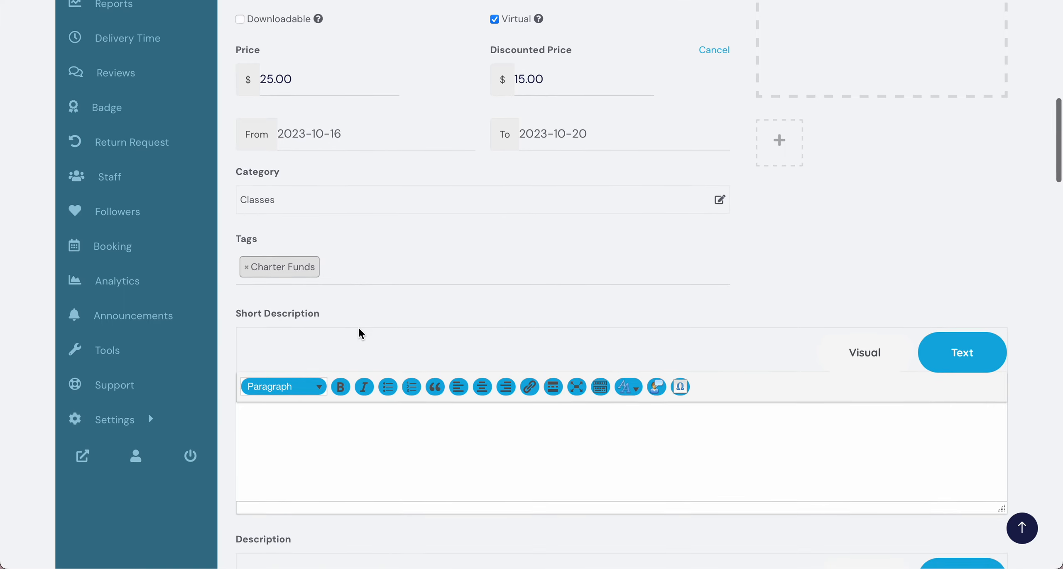
scroll(360, 333, "down", 5)
left_click(354, 318)
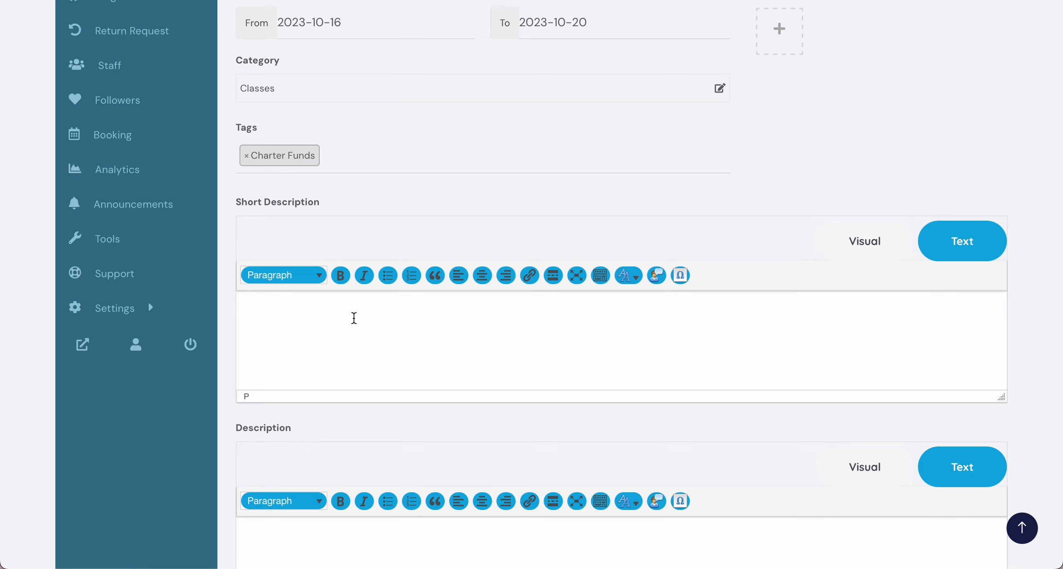
type("Come join our art cla")
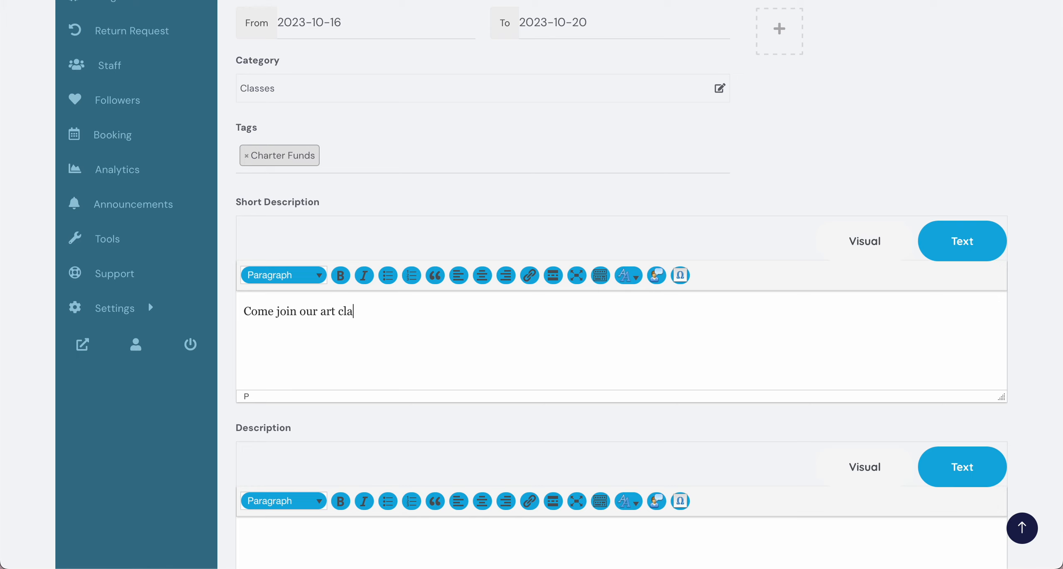
type("ss.")
Step: Begin the product's full description with "We will be painting ....."
scroll(566, 259, "down", 5)
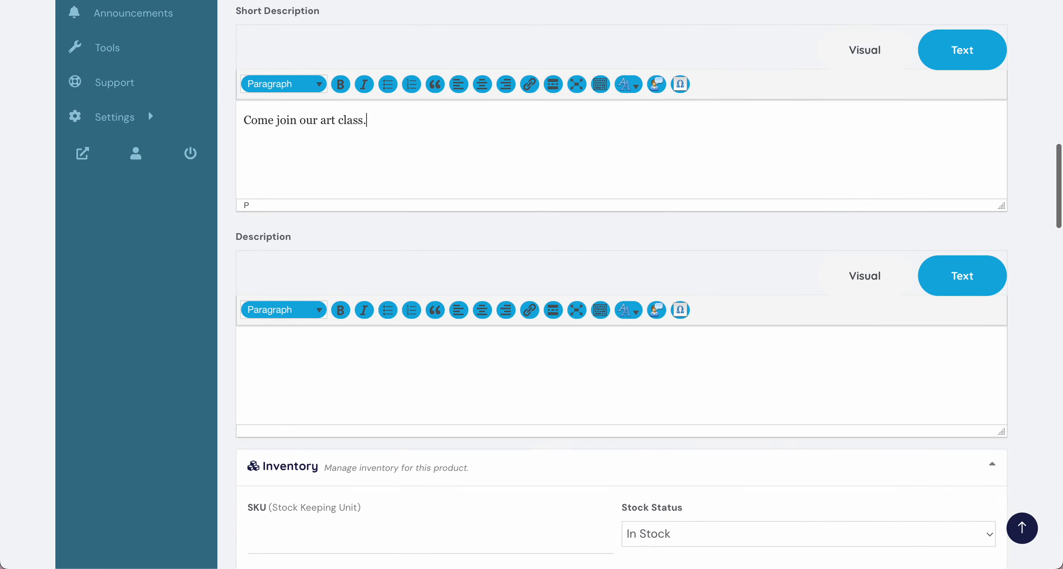
left_click(342, 377)
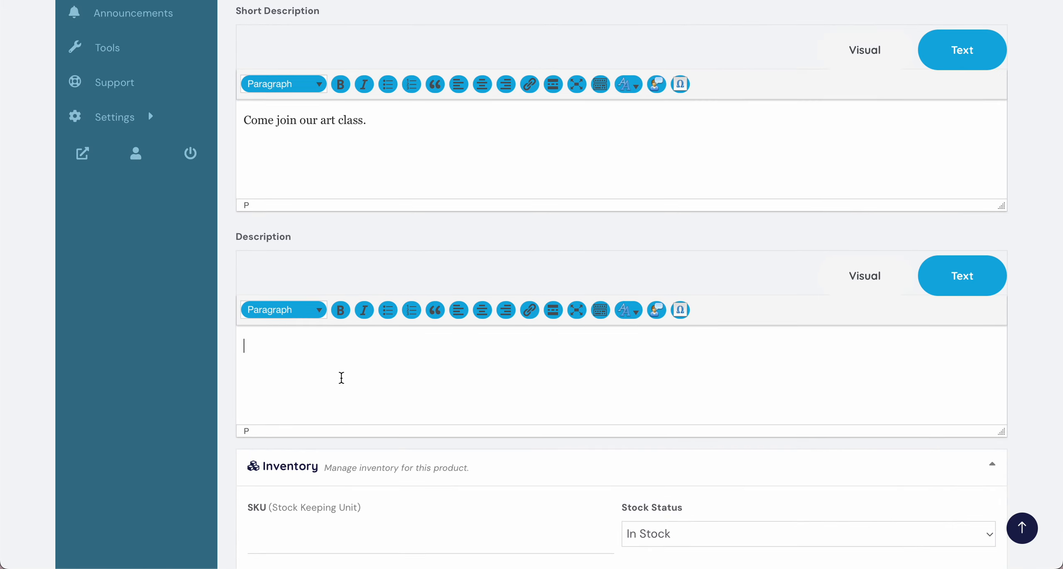
type("We will be paingint")
key("BackSpace")
key("BackSpace")
key("BackSpace")
key("BackSpace")
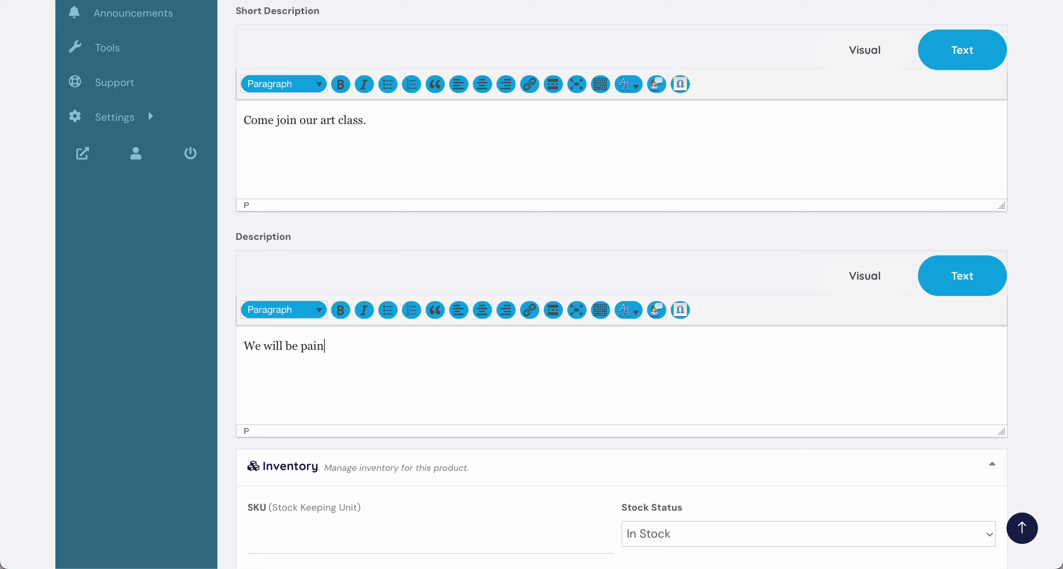
type("ting")
type(" .....")
type("the lca")
Step: Continue the full description with "the class will be held on Oct 15th from 12-3,"
key("BackSpace")
key("BackSpace")
key("BackSpace")
type("class will be held")
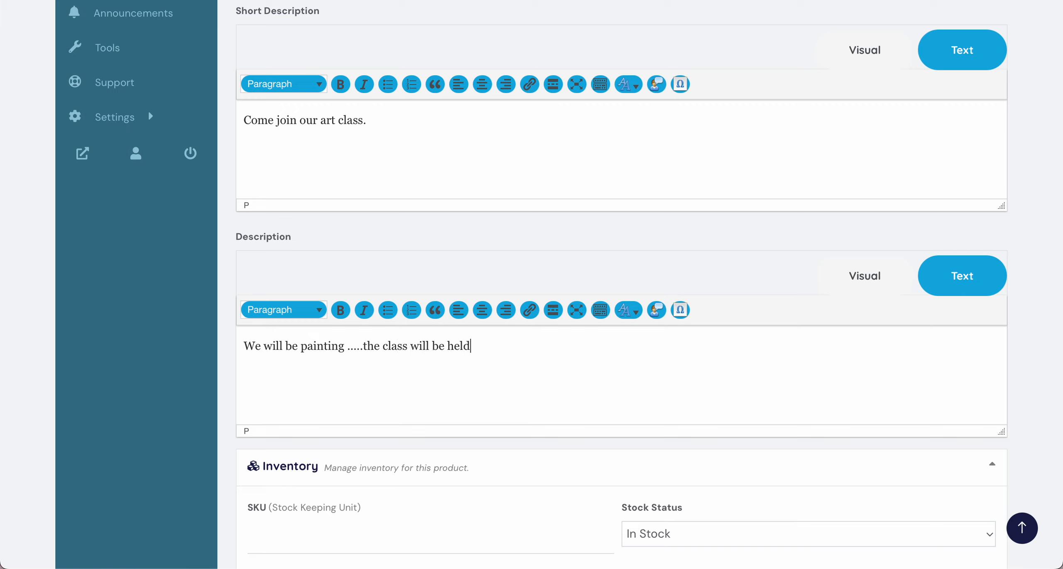
type(" on Oct 15th from 12-")
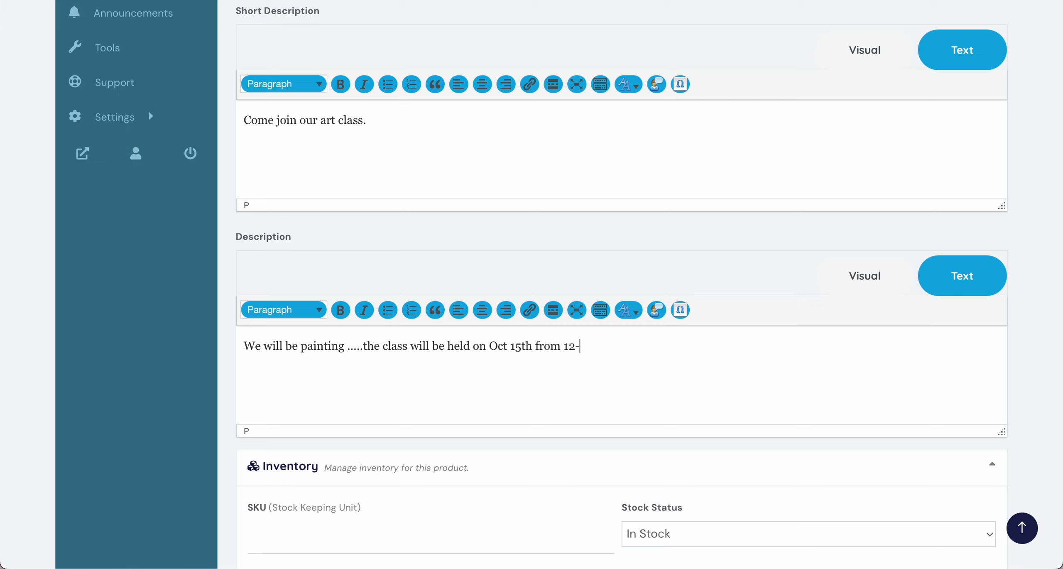
type("3, brin tyes")
Step: Finish the full description with "bring a smock, details will be emailed after purchase."
key("BackSpace")
key("BackSpace")
key("BackSpace")
key("BackSpace")
key("BackSpace")
type("g your")
key("BackSpace")
key("BackSpace")
key("BackSpace")
key("BackSpace")
key("BackSpace")
type("a smock,")
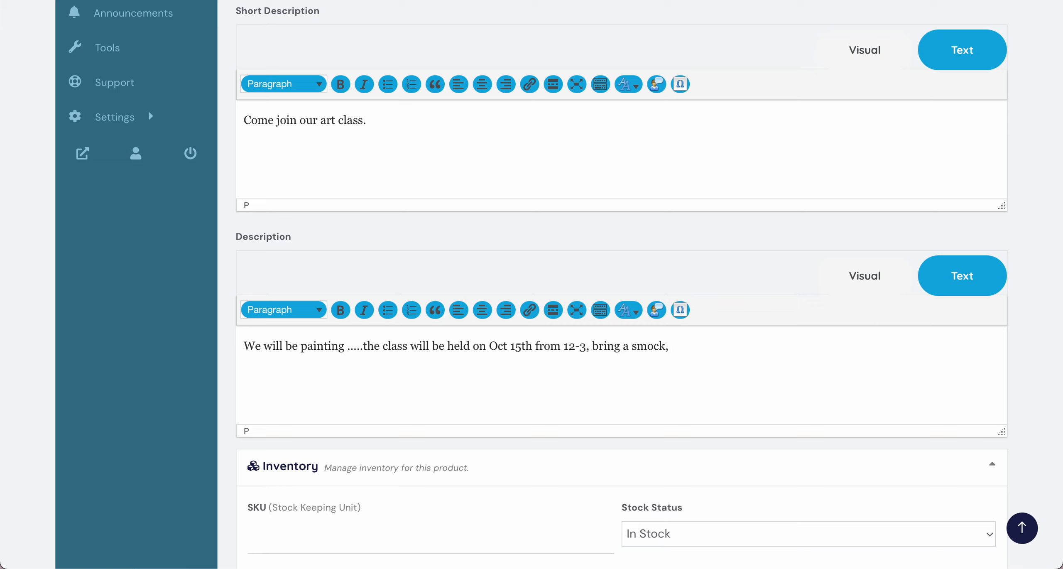
type(" details will be emailed after")
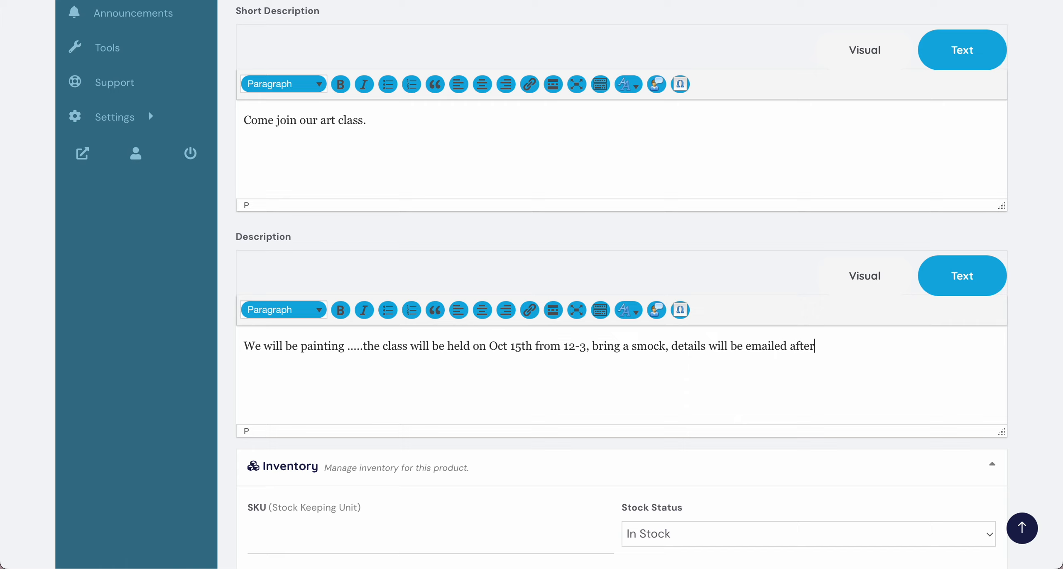
type(" purchase.")
Step: Enable stock management for the product in the Inventory section and set the stock quantity to 5
scroll(341, 411, "down", 4)
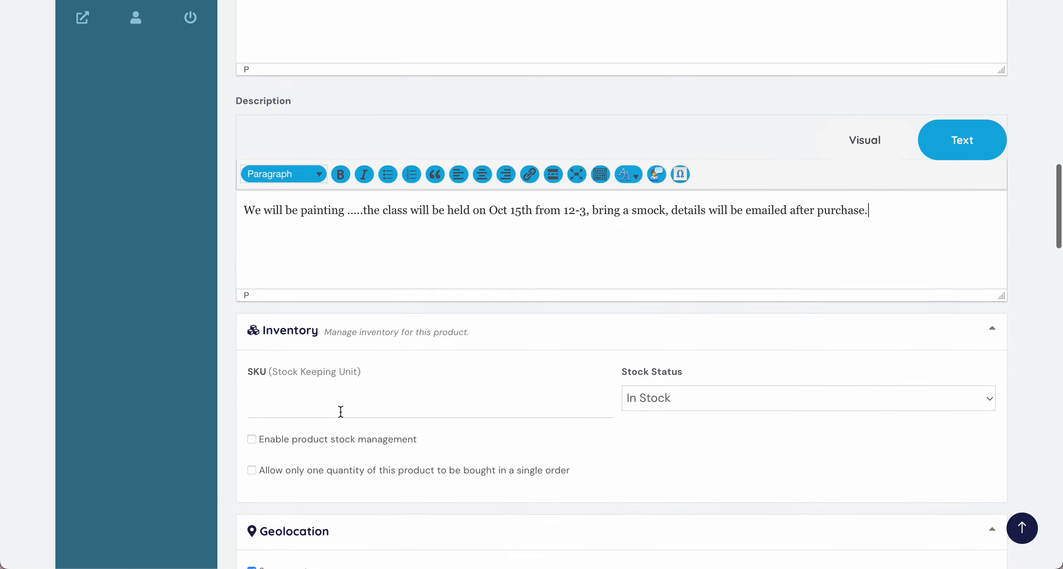
left_click(354, 360)
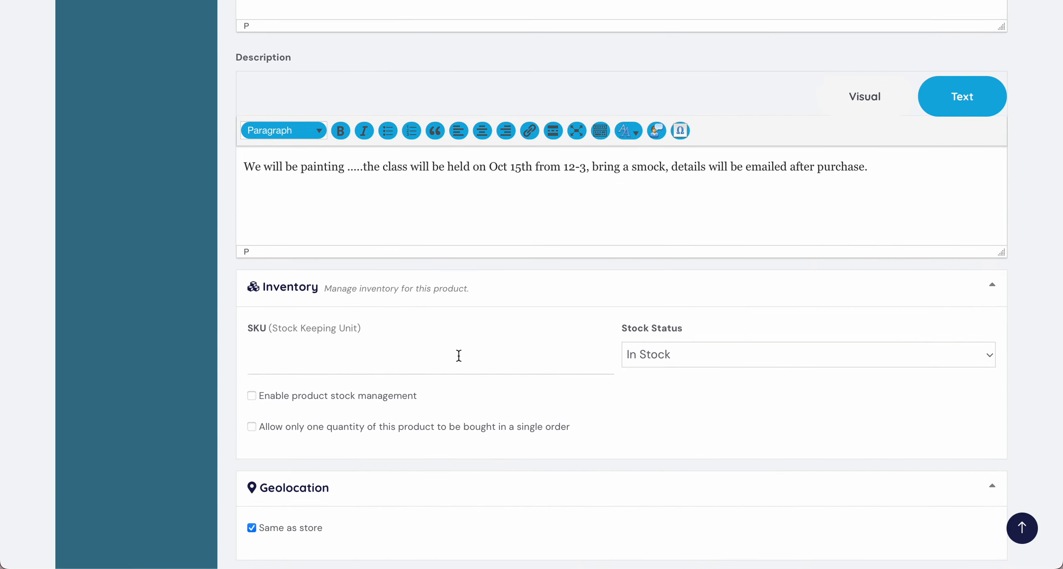
scroll(615, 356, "down", 1)
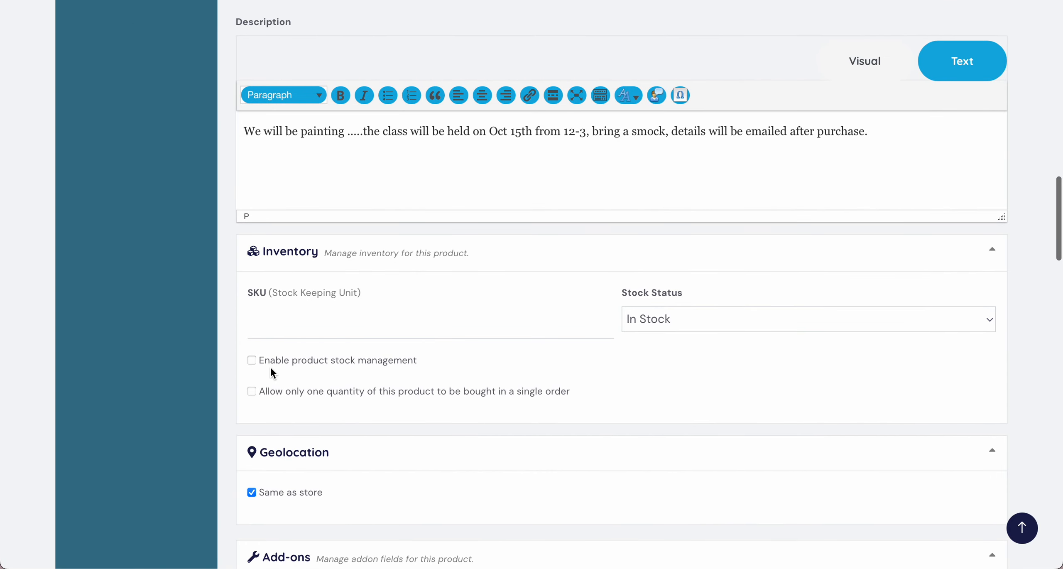
left_click(251, 360)
scroll(321, 405, "down", 2)
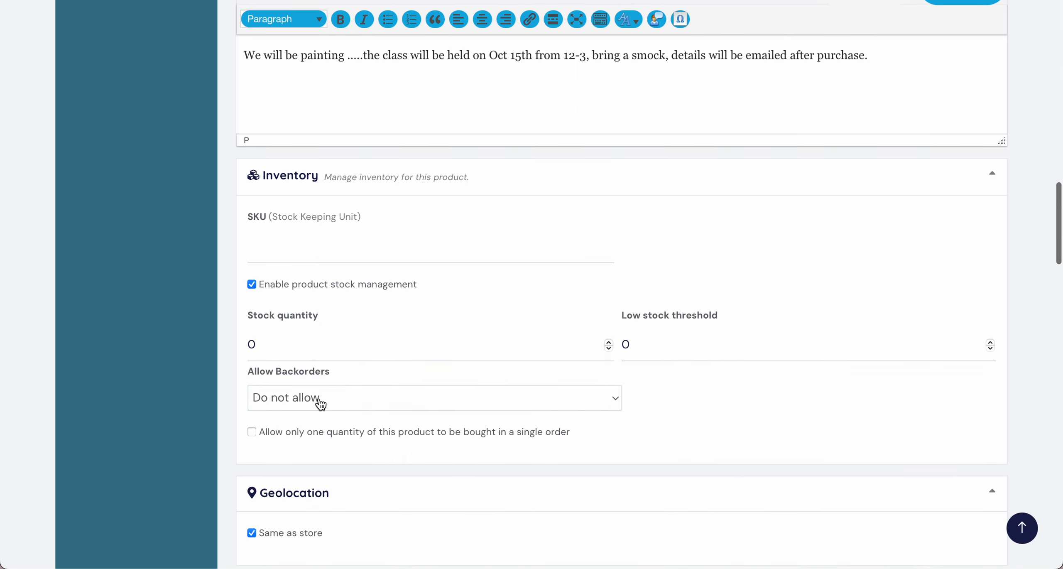
double_click(253, 344)
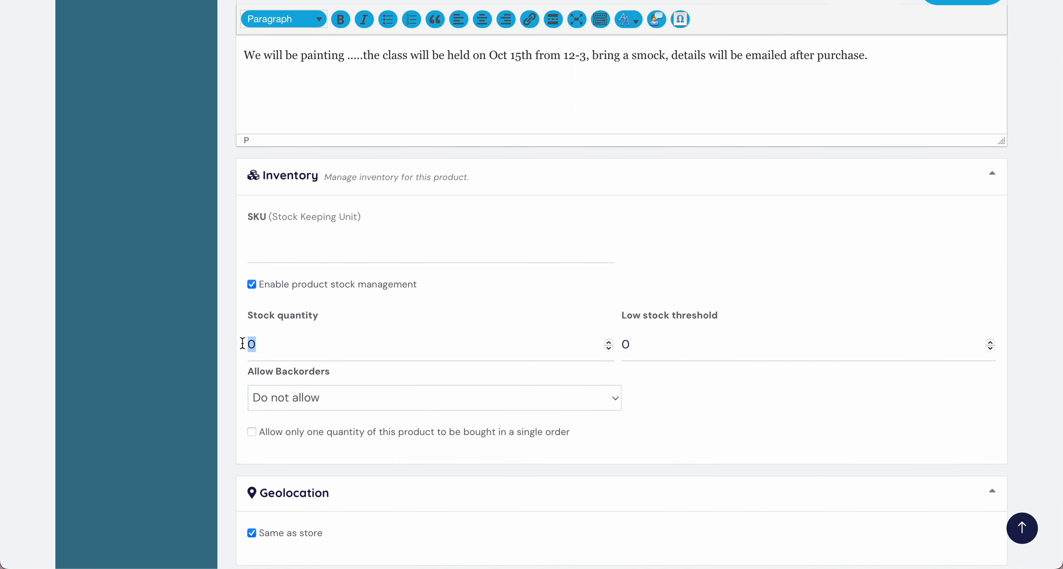
type("5")
Step: Set the product's Allow Backorders option to Allow
scroll(557, 372, "down", 1)
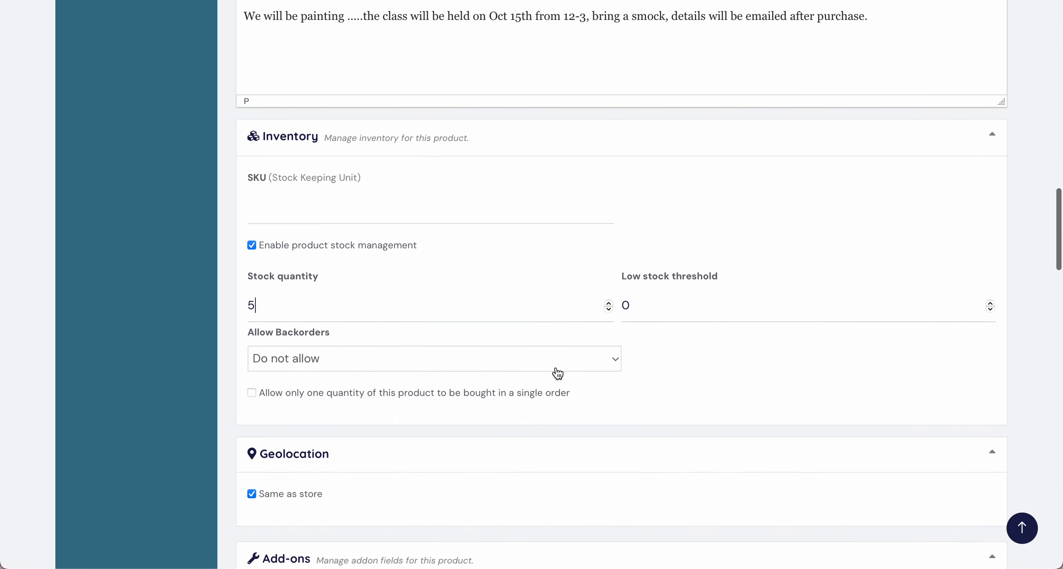
left_click(581, 361)
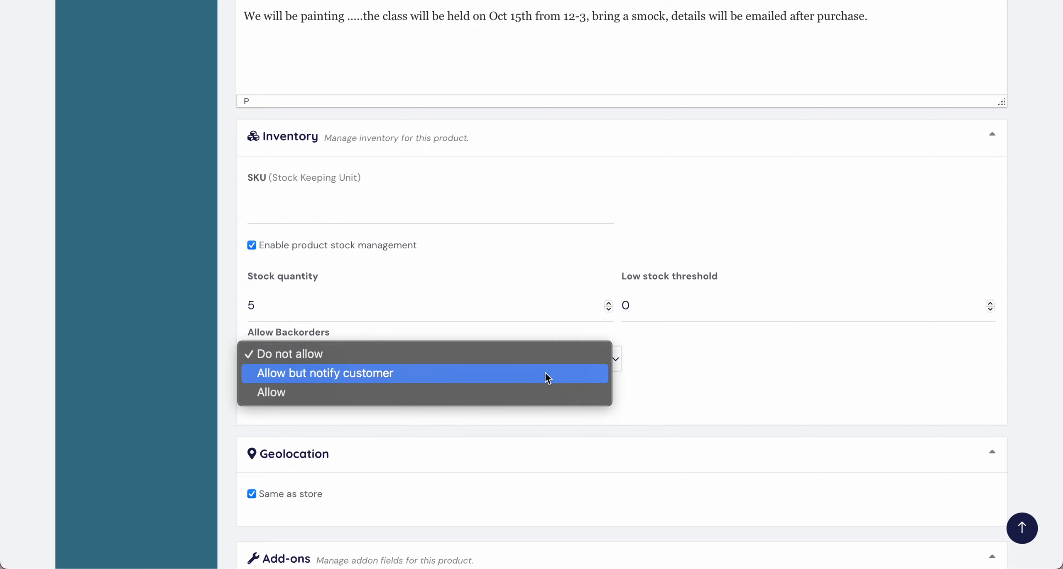
left_click(534, 401)
Step: Turn off the same-as-store geolocation to view the separate product location setting, and turn it back on
scroll(541, 374, "down", 1)
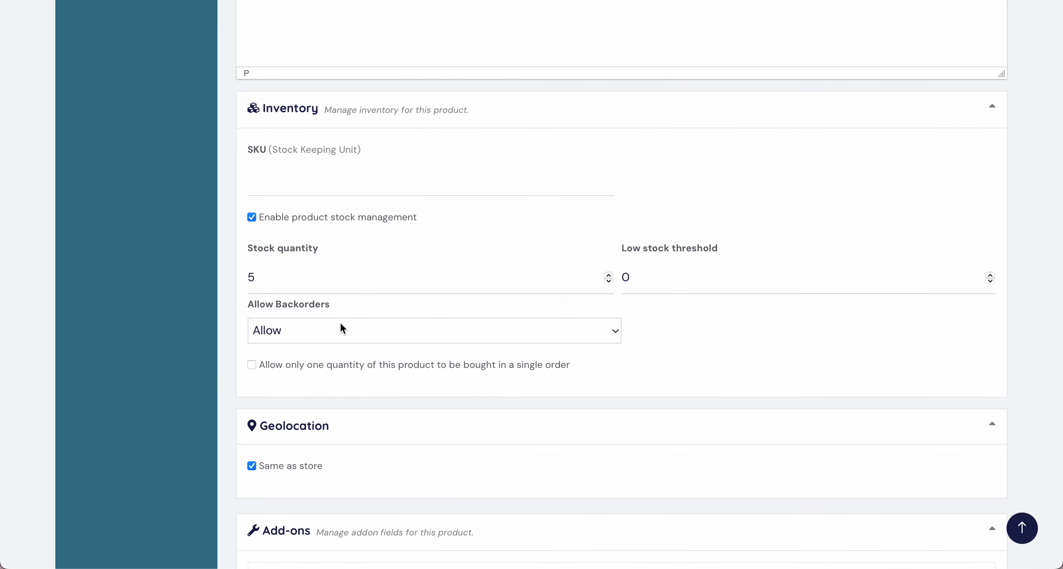
scroll(339, 341, "down", 3)
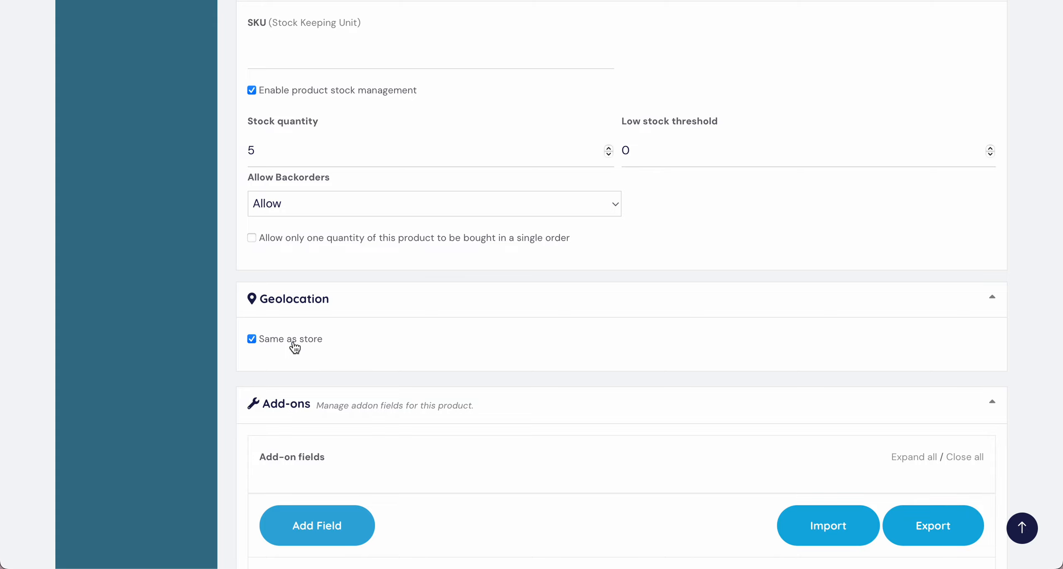
left_click(253, 338)
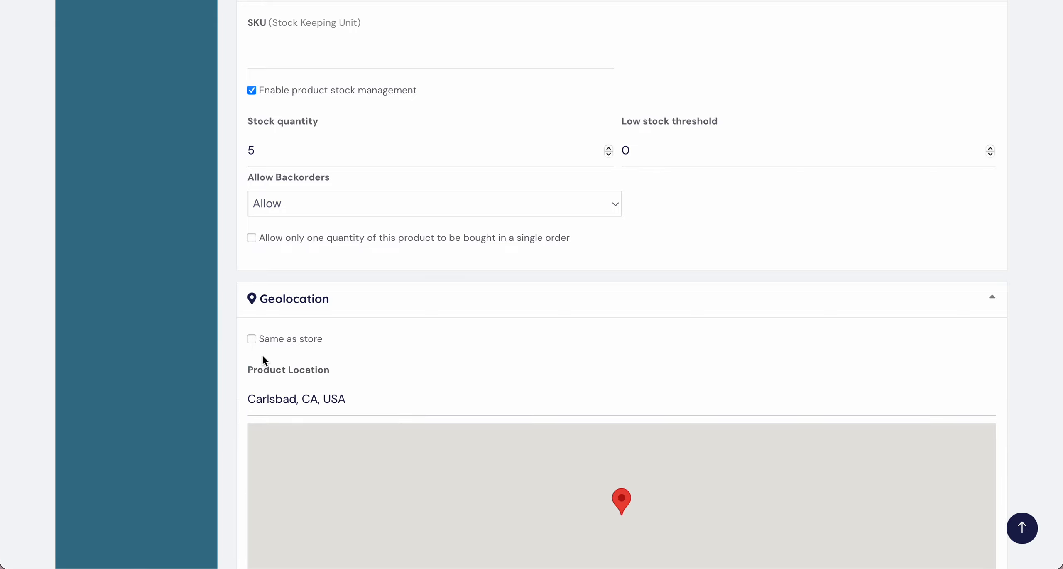
scroll(278, 371, "down", 1)
scroll(278, 368, "down", 3)
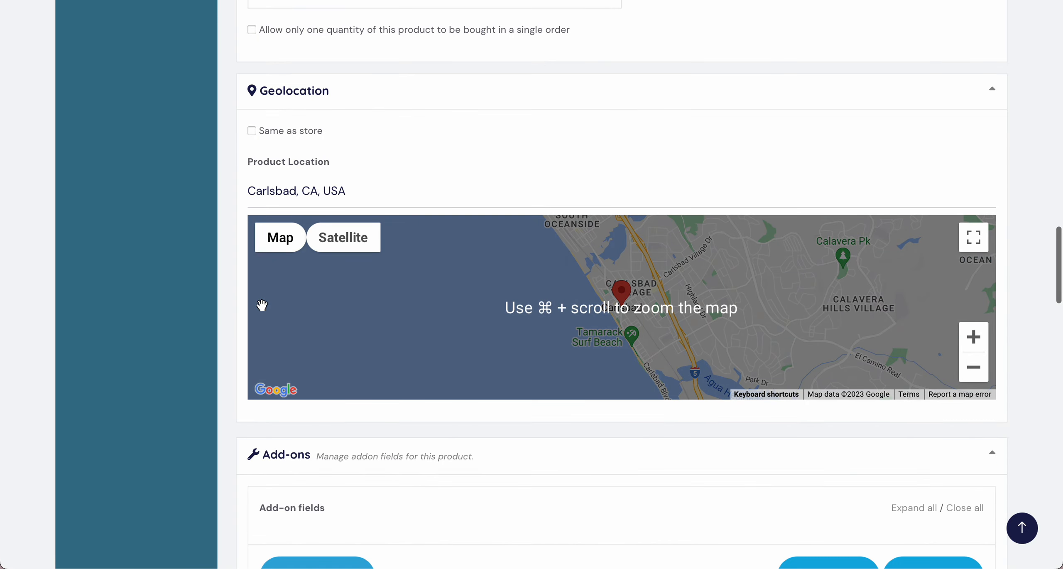
left_click(282, 186)
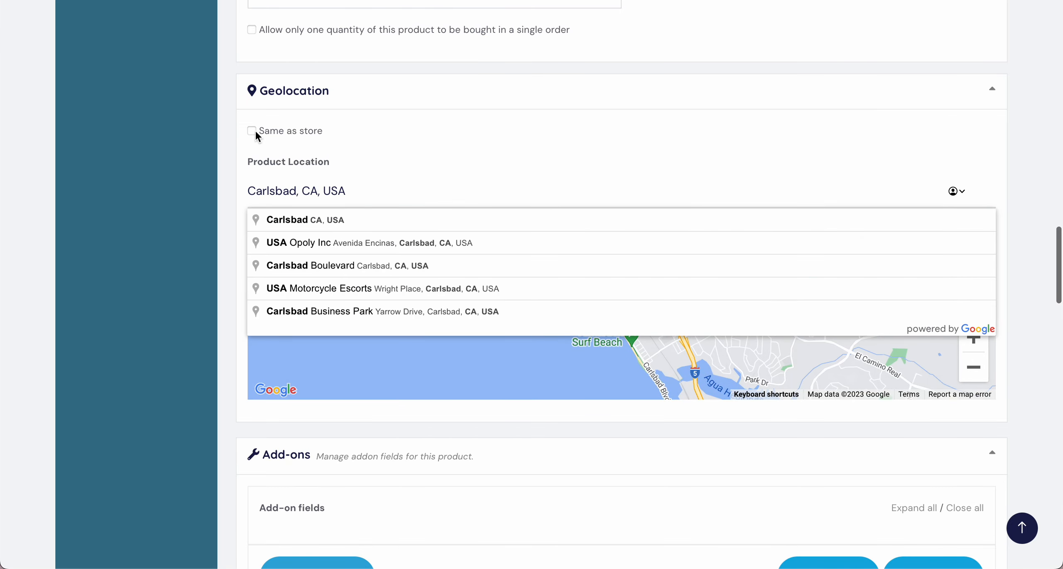
left_click(252, 131)
Step: Search the linked products for "kim" and add Kim's Homeschool as an upsell
scroll(294, 180, "down", 2)
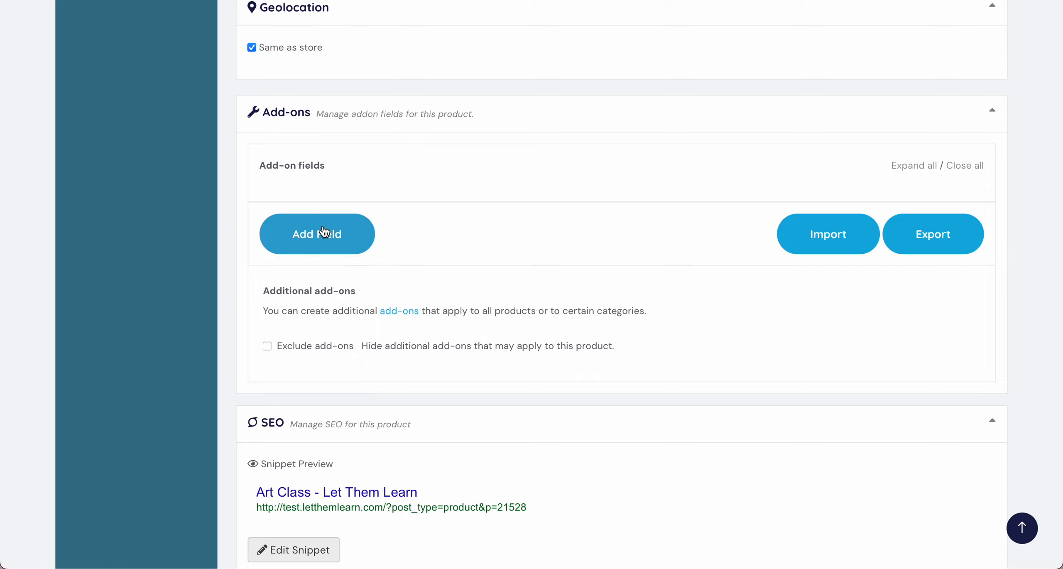
scroll(326, 242, "down", 5)
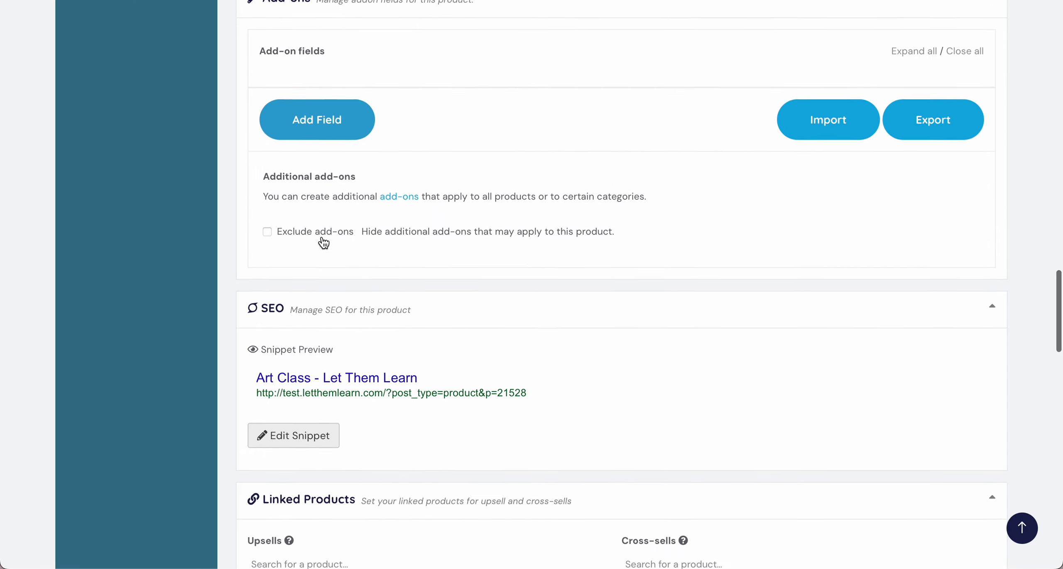
scroll(324, 243, "down", 1)
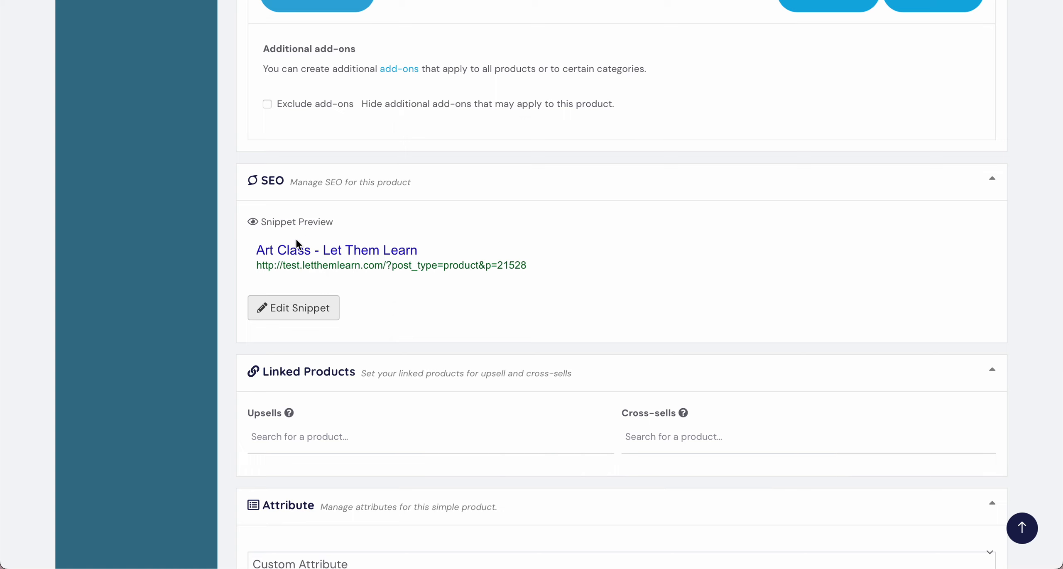
scroll(383, 268, "down", 3)
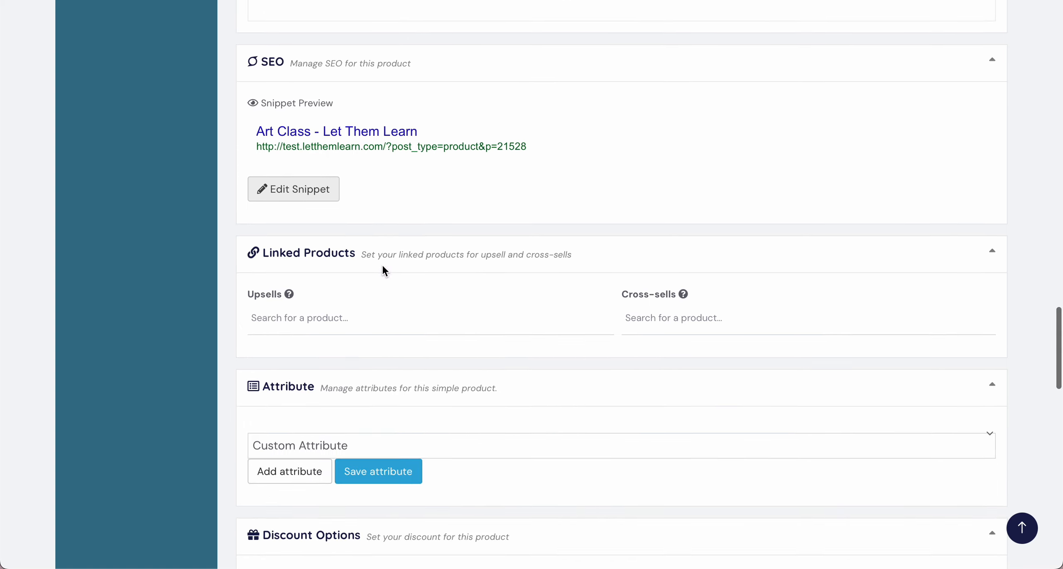
left_click(320, 319)
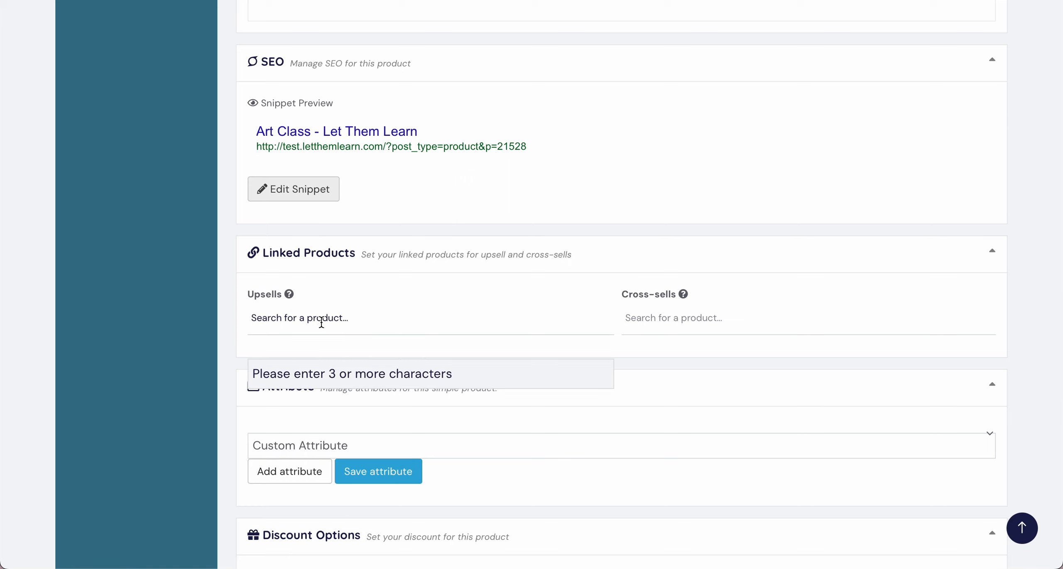
type("kim")
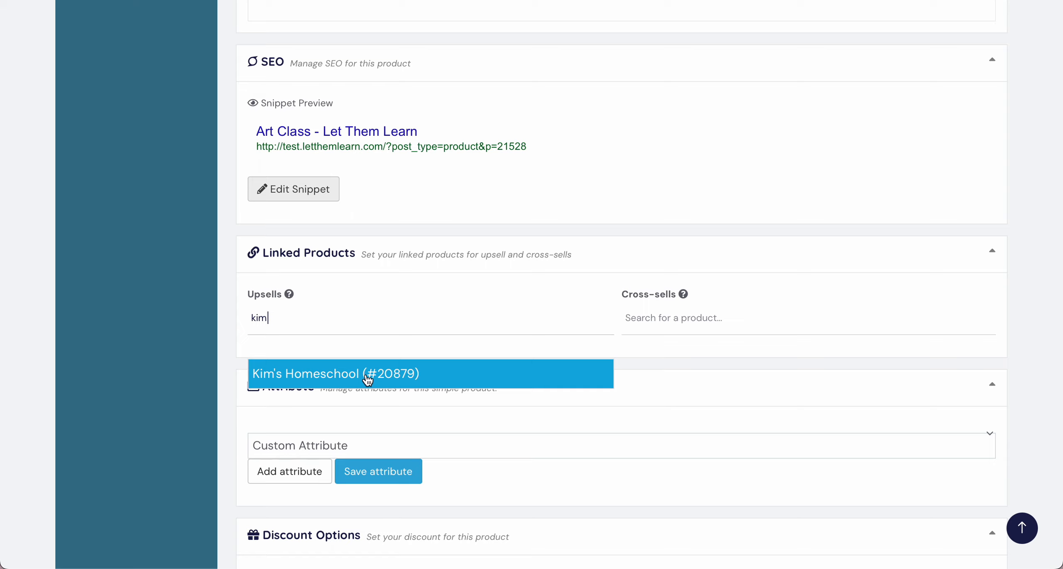
left_click(354, 372)
Step: Add the predefined Age attribute to the product
scroll(620, 347, "down", 3)
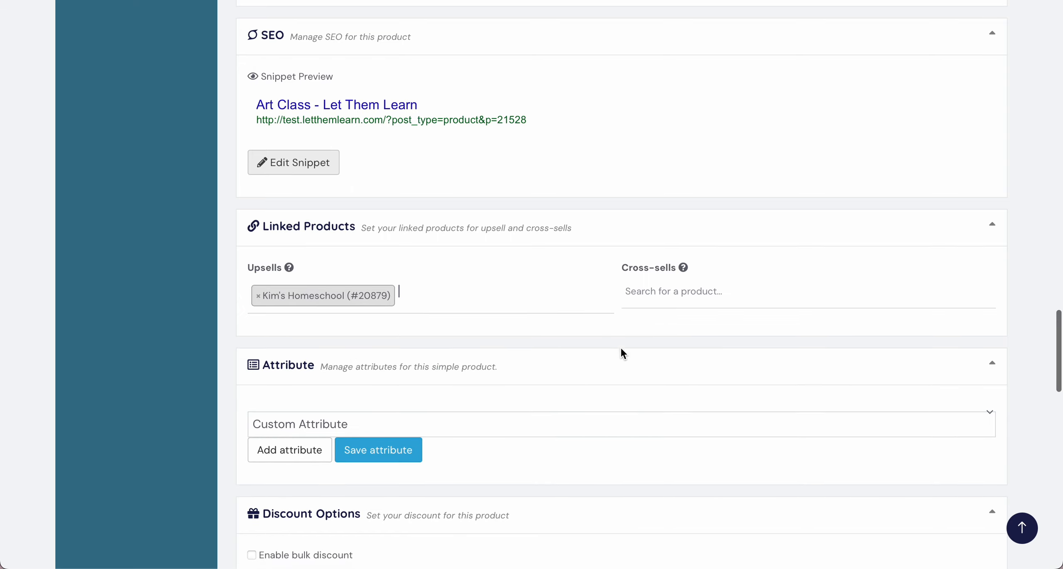
scroll(623, 354, "down", 2)
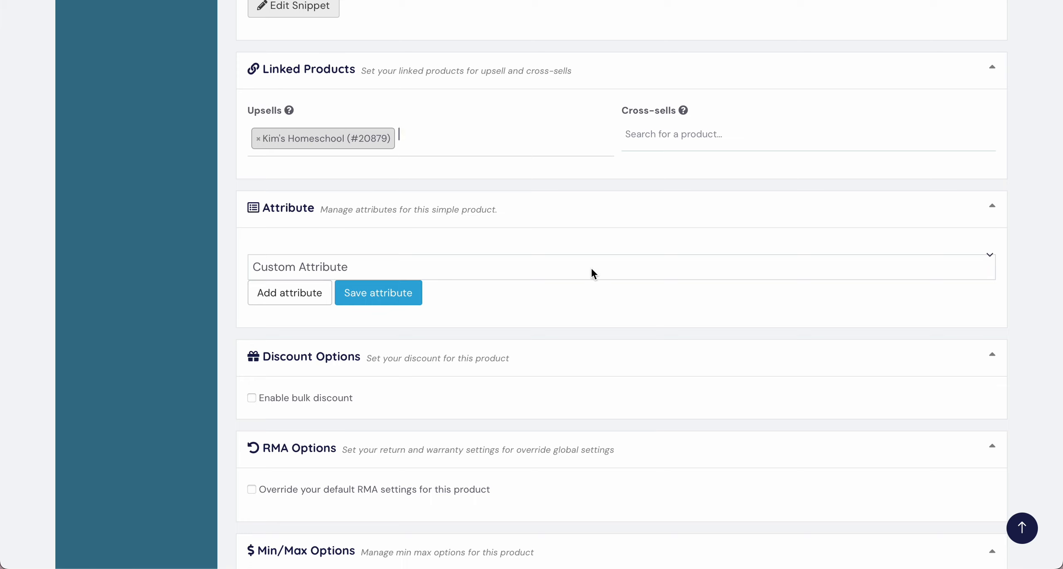
left_click(594, 272)
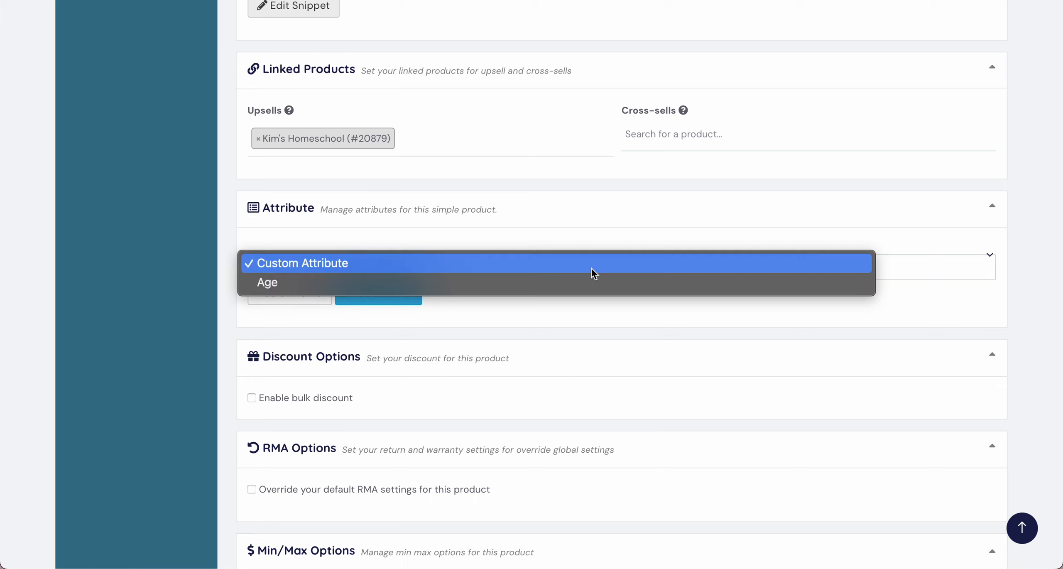
left_click(485, 286)
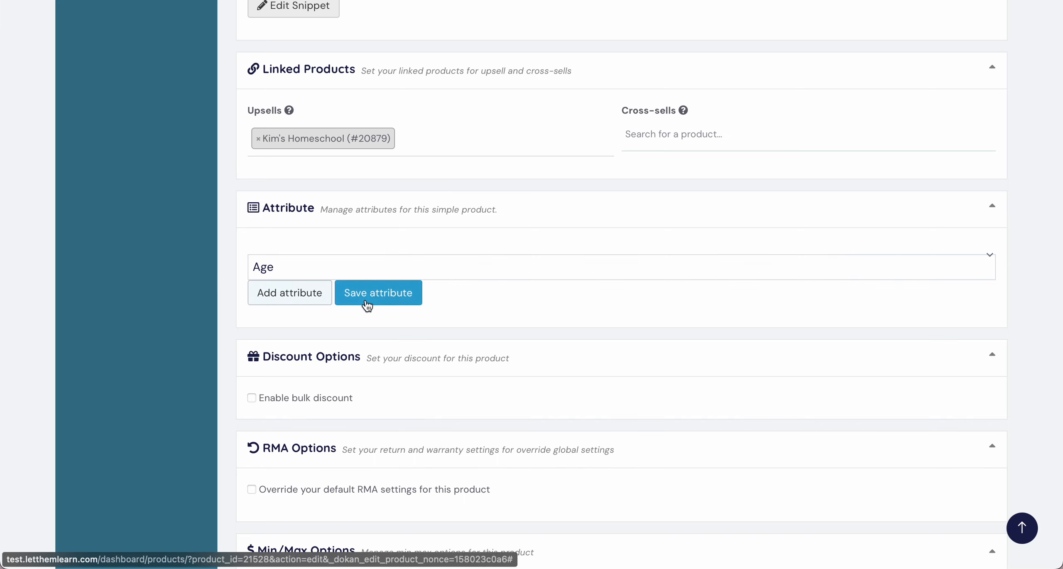
left_click(304, 302)
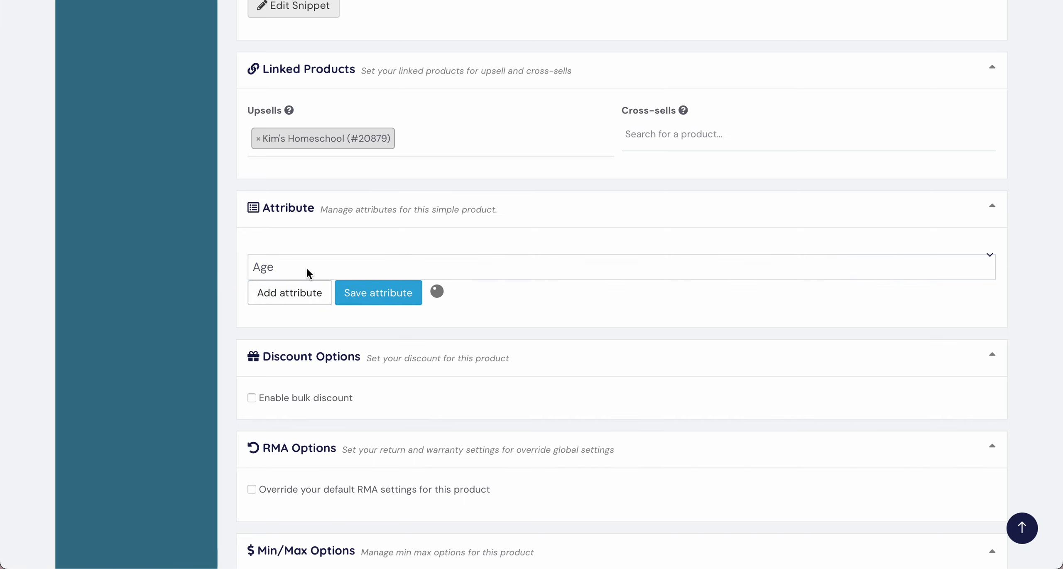
Step: Assign the values 5, 6 and 7 to the product's Age attribute
left_click(667, 318)
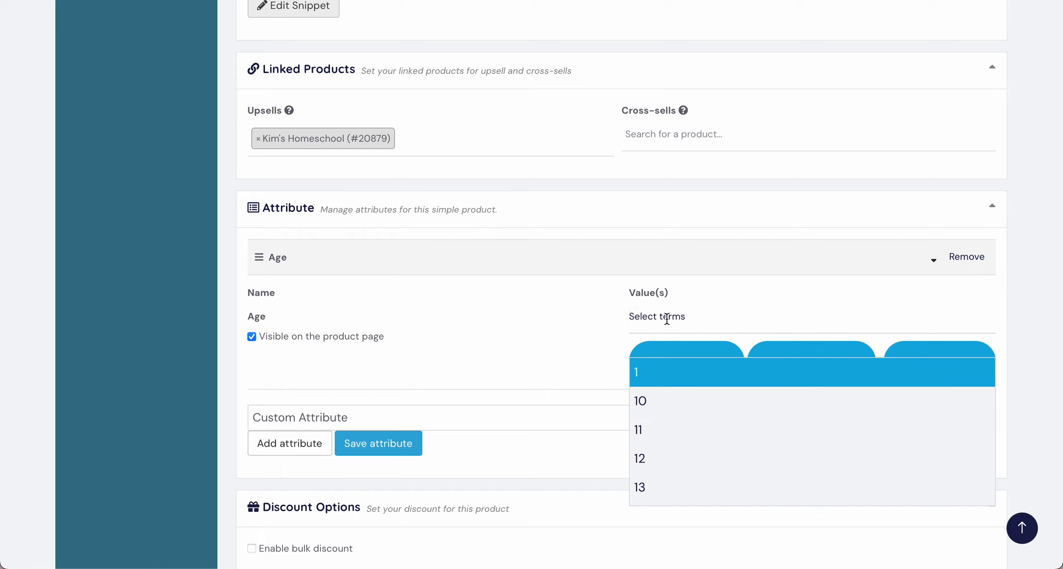
scroll(672, 427, "down", 8)
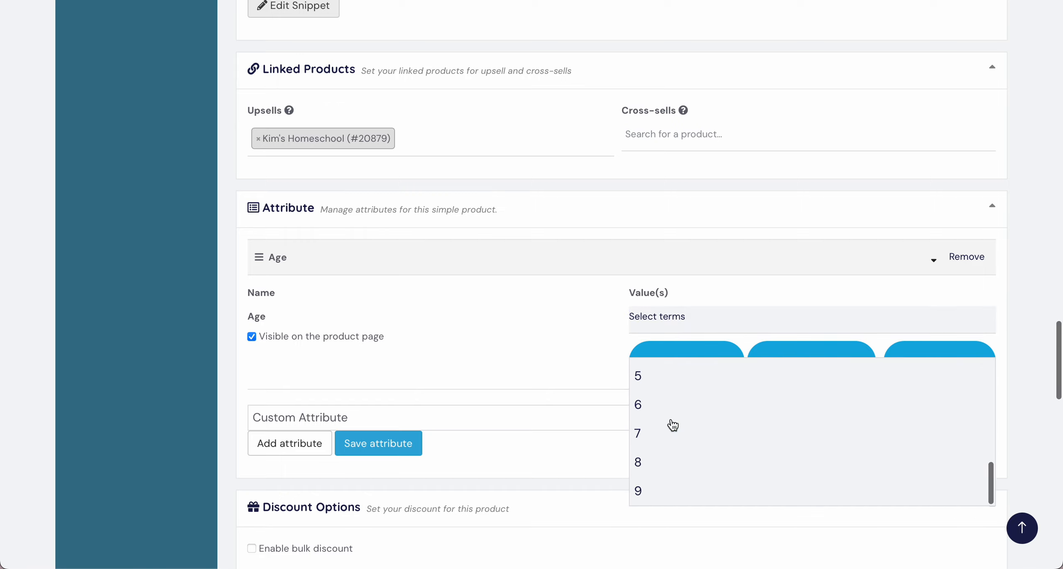
scroll(671, 425, "up", 3)
scroll(669, 425, "down", 1)
left_click(667, 442)
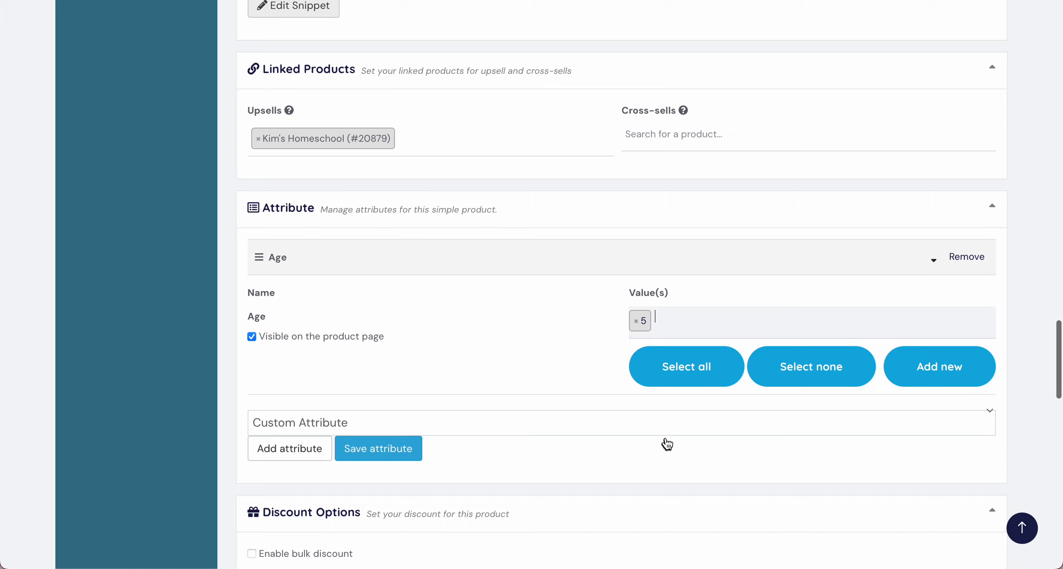
left_click(680, 322)
type("6")
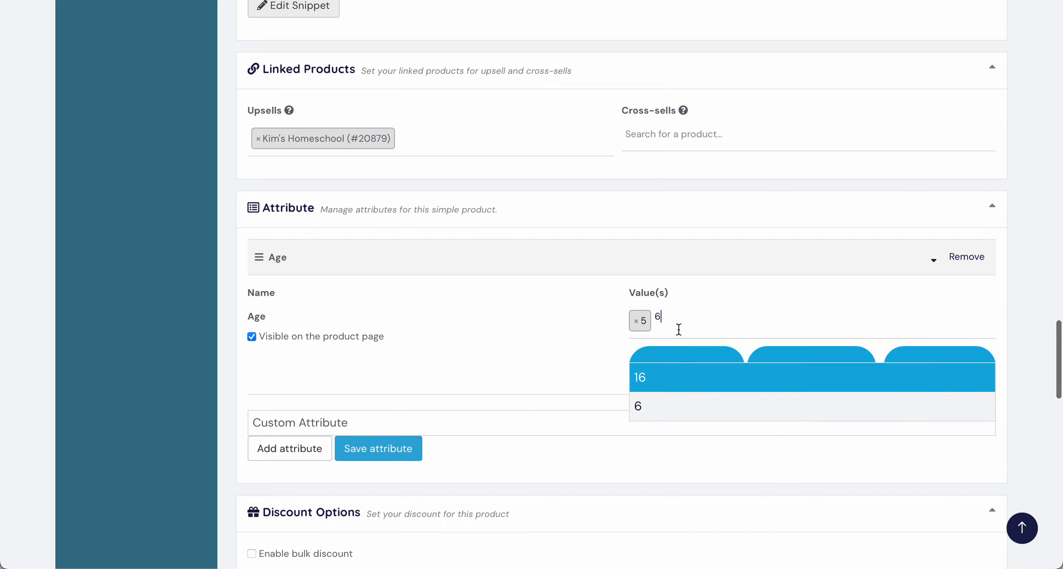
left_click(667, 407)
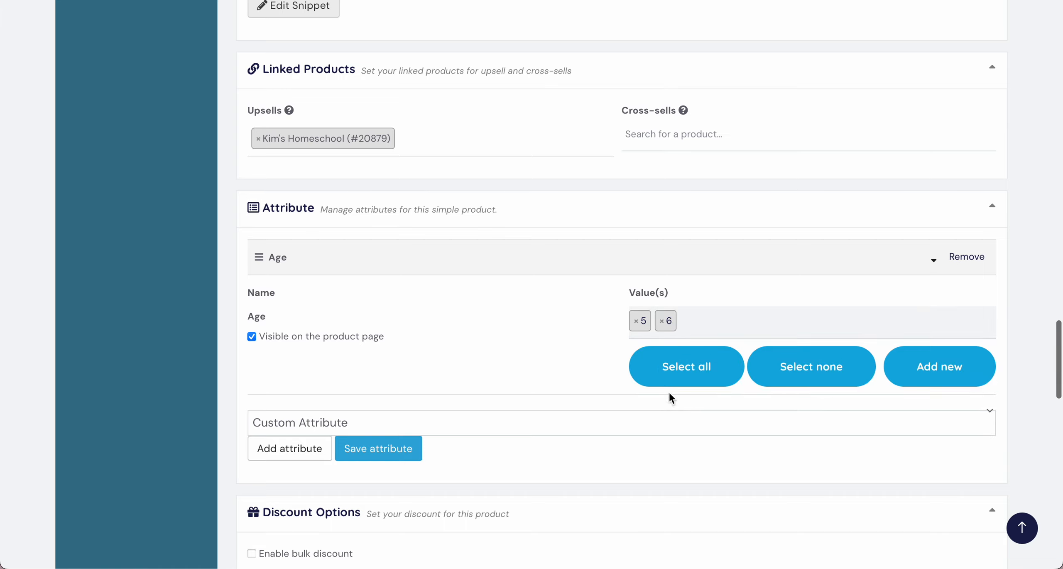
type("7")
left_click(668, 413)
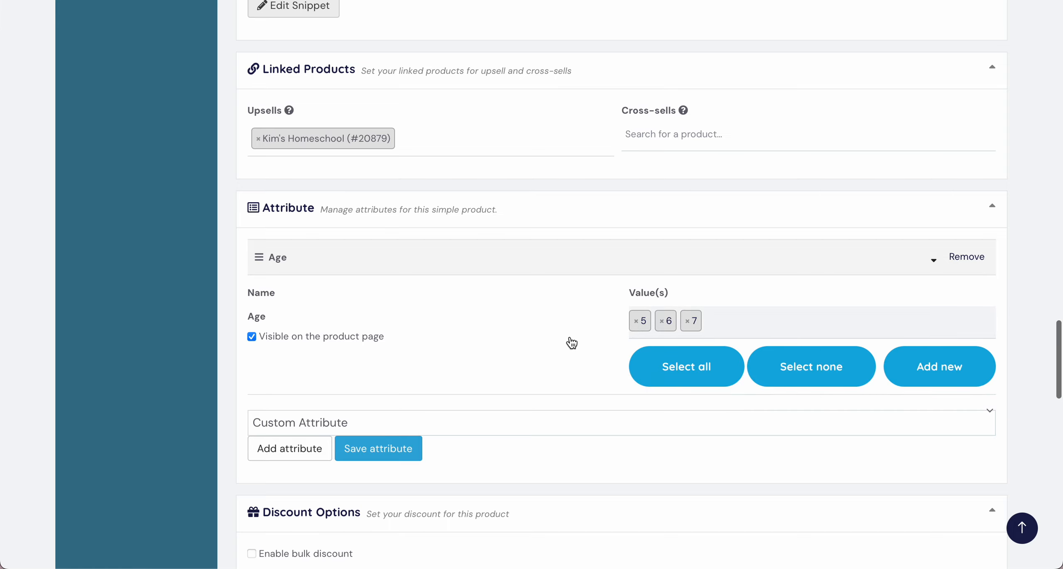
Step: Save the product's Age attribute with its selected values
scroll(572, 342, "down", 1)
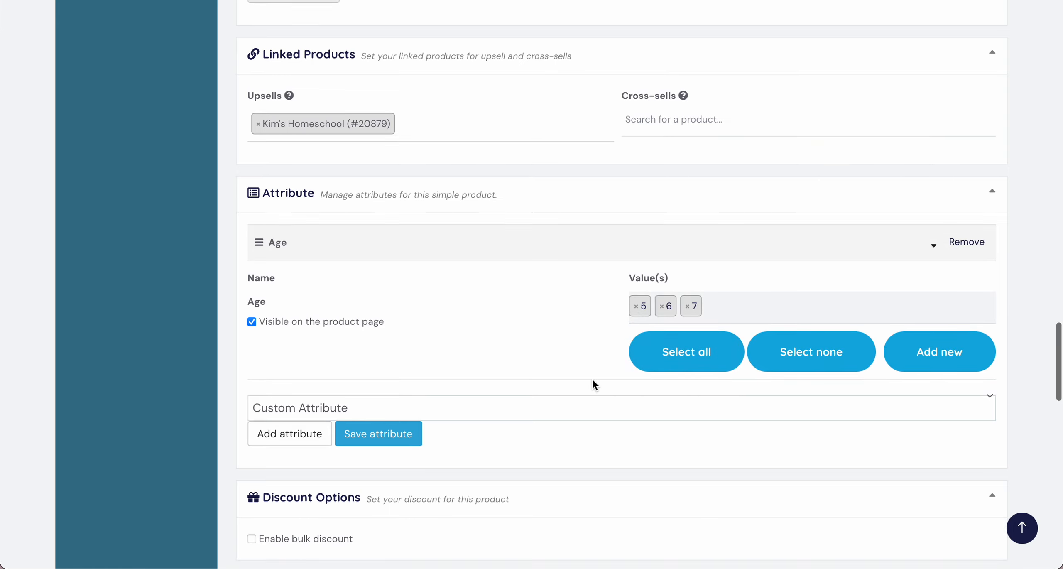
scroll(591, 377, "down", 1)
scroll(409, 341, "down", 1)
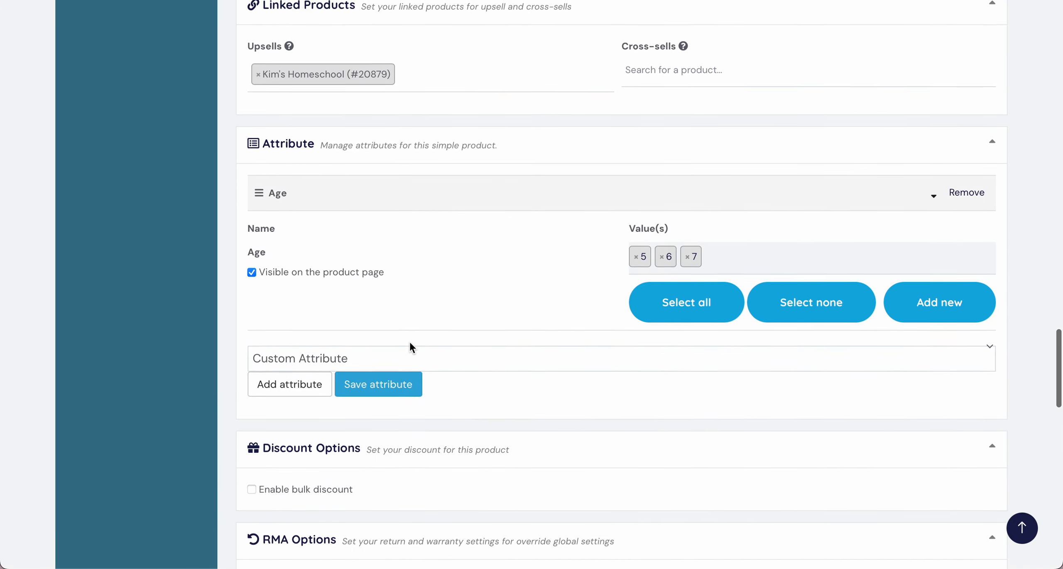
left_click(386, 394)
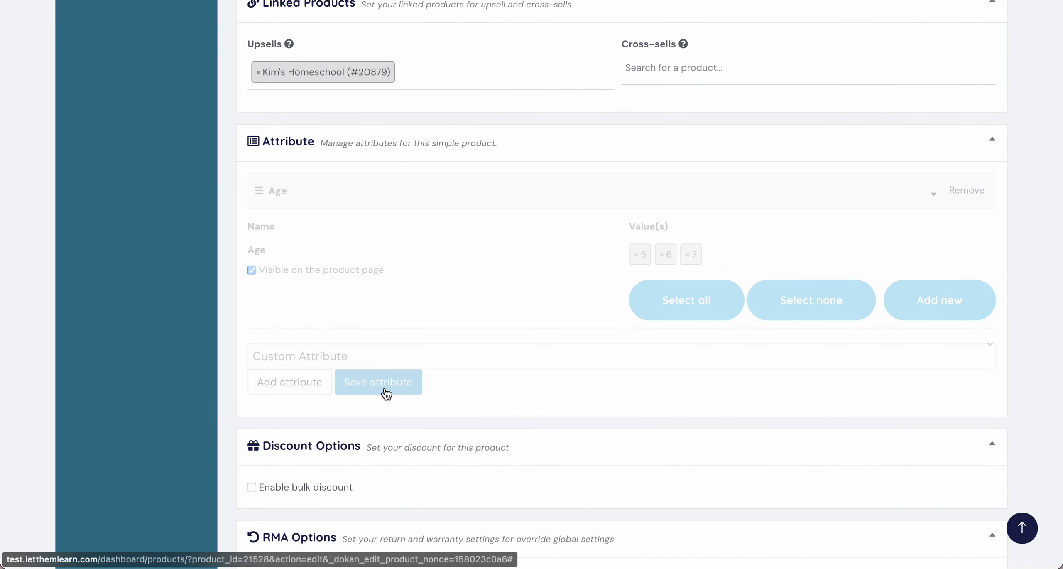
scroll(447, 407, "down", 4)
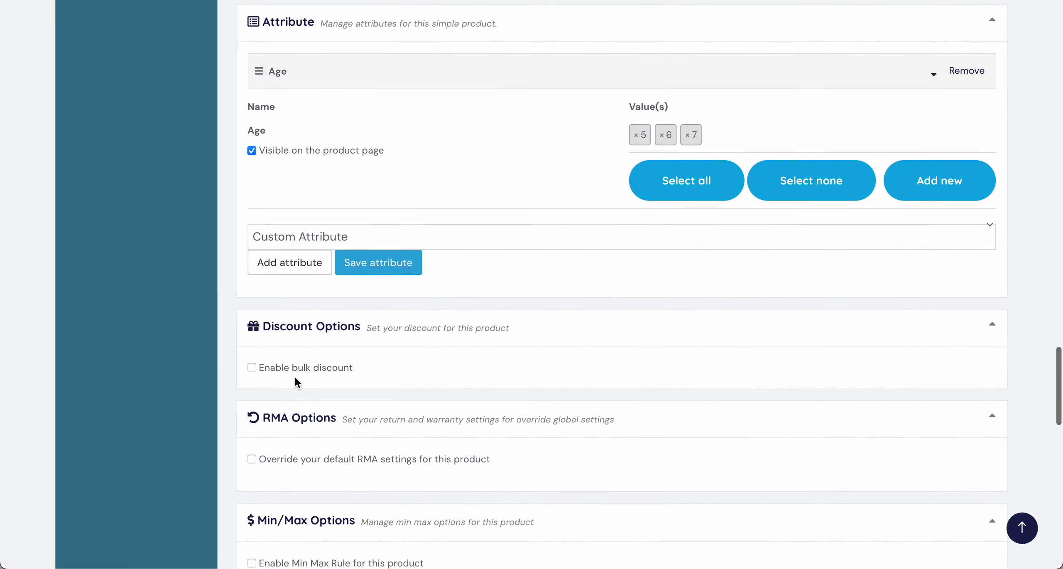
scroll(337, 372, "down", 3)
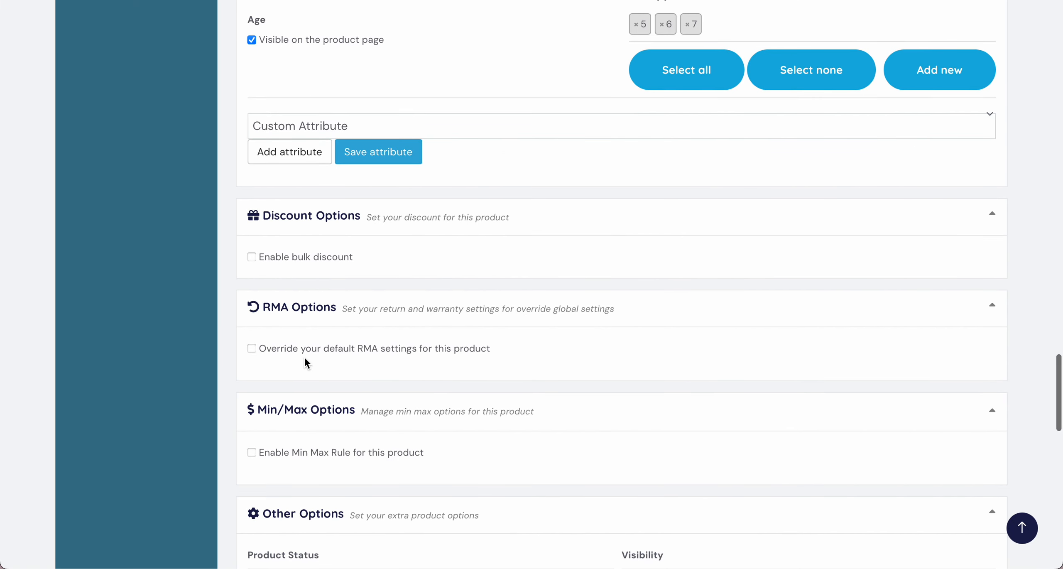
scroll(305, 358, "down", 1)
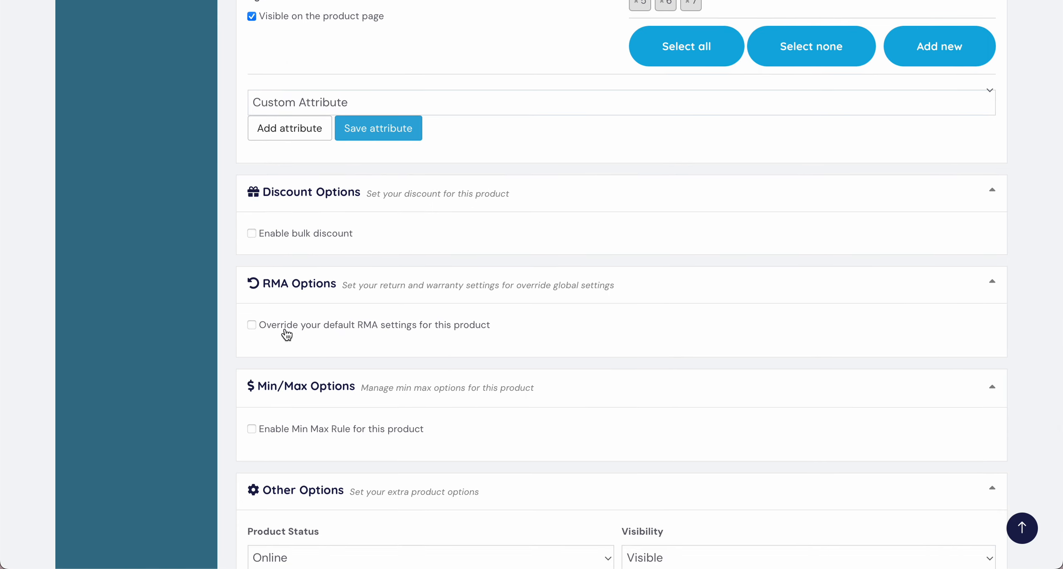
Step: Review the discount, RMA, min/max and other product options, including the available visibility and status choices, purchase note and reviews setting
scroll(289, 339, "down", 2)
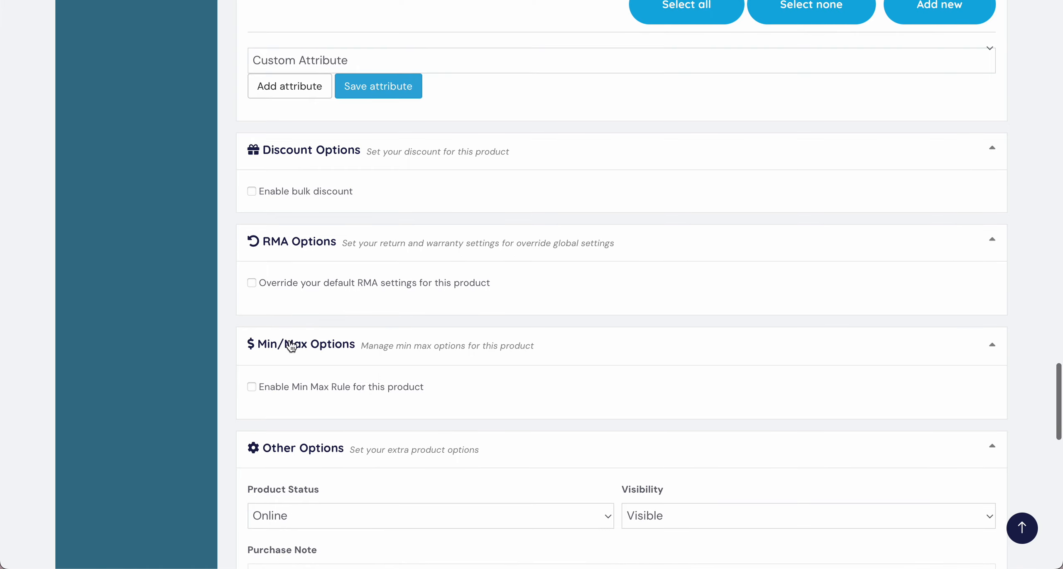
scroll(285, 394, "down", 2)
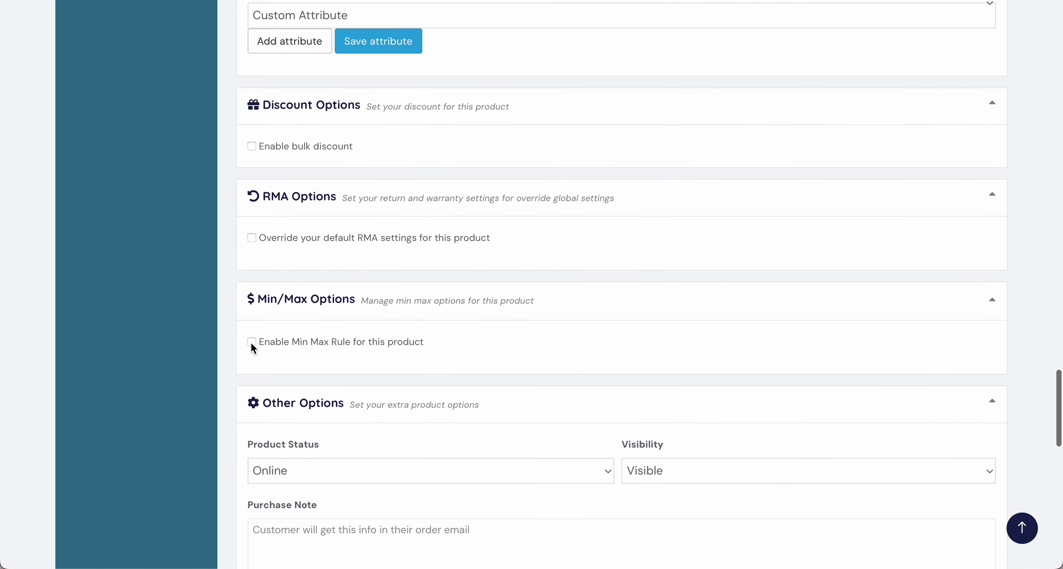
scroll(318, 361, "down", 5)
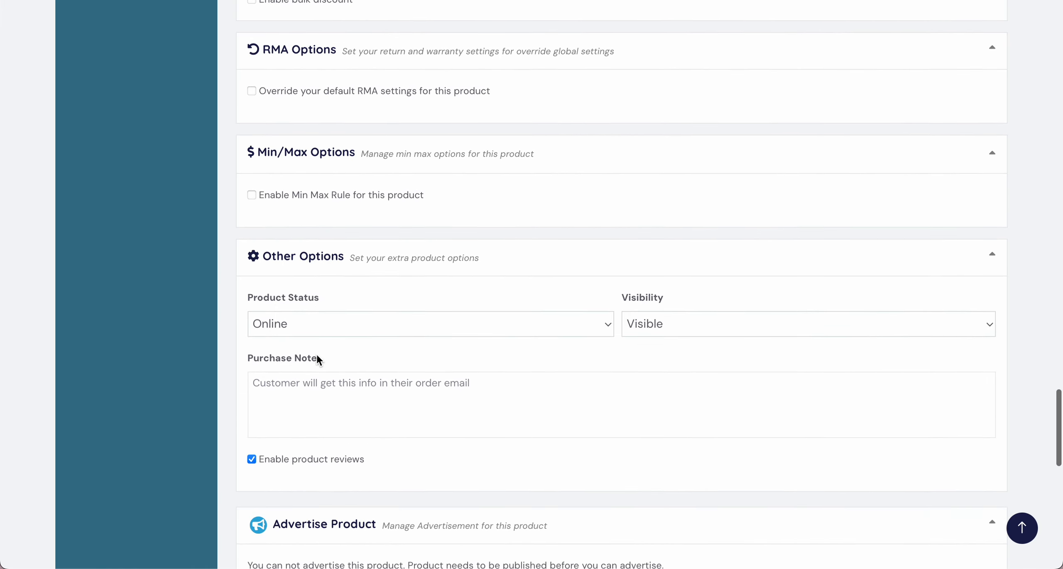
scroll(318, 360, "down", 1)
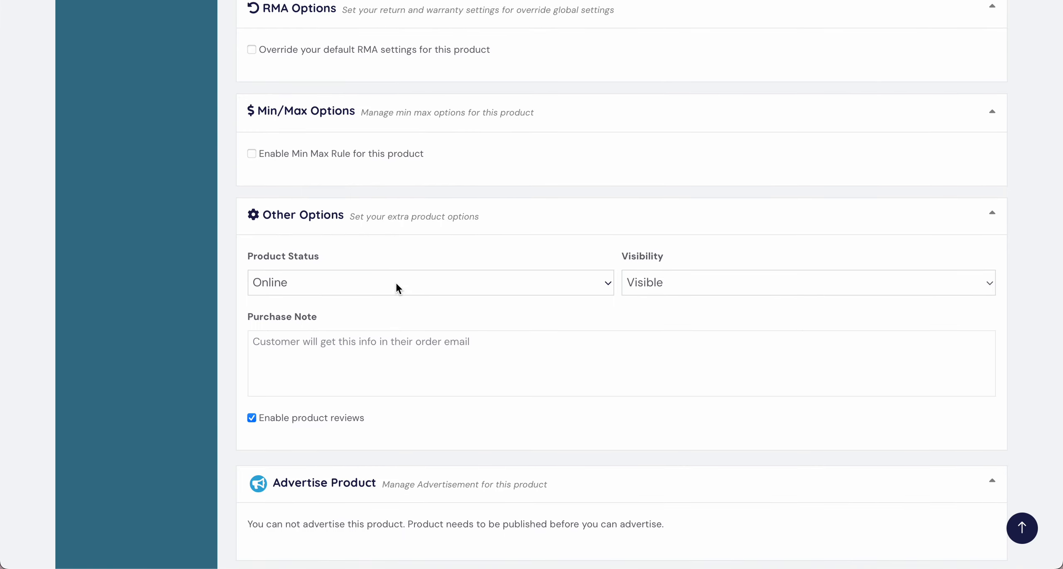
left_click(644, 286)
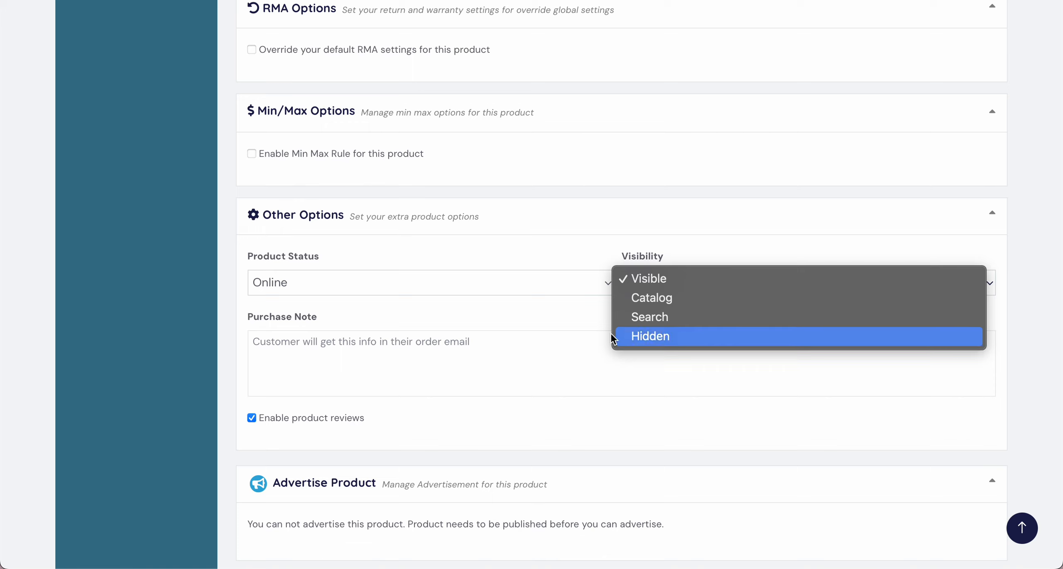
left_click(530, 305)
left_click(531, 282)
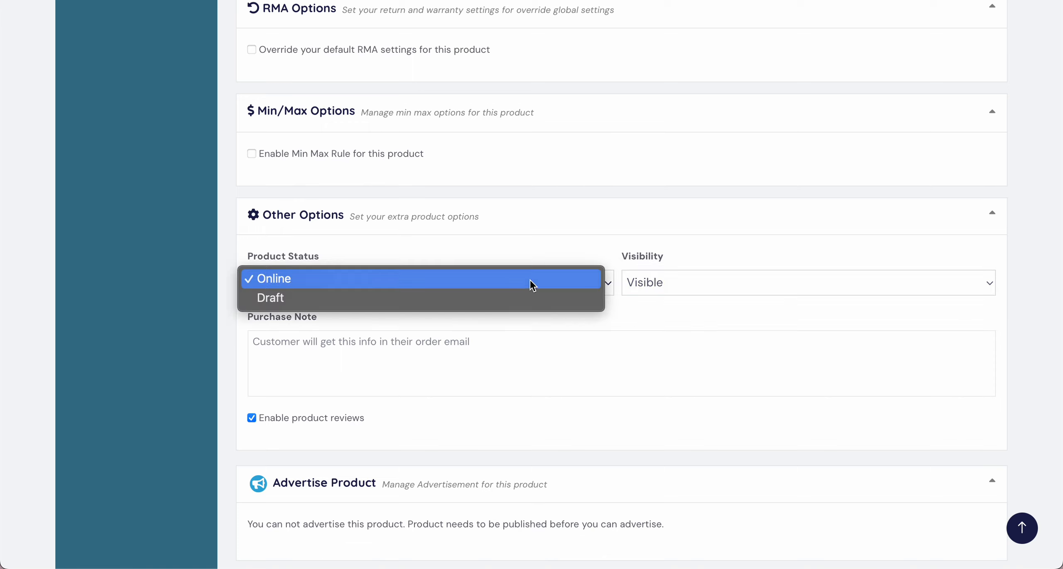
left_click(479, 325)
scroll(478, 329, "down", 1)
left_click(381, 308)
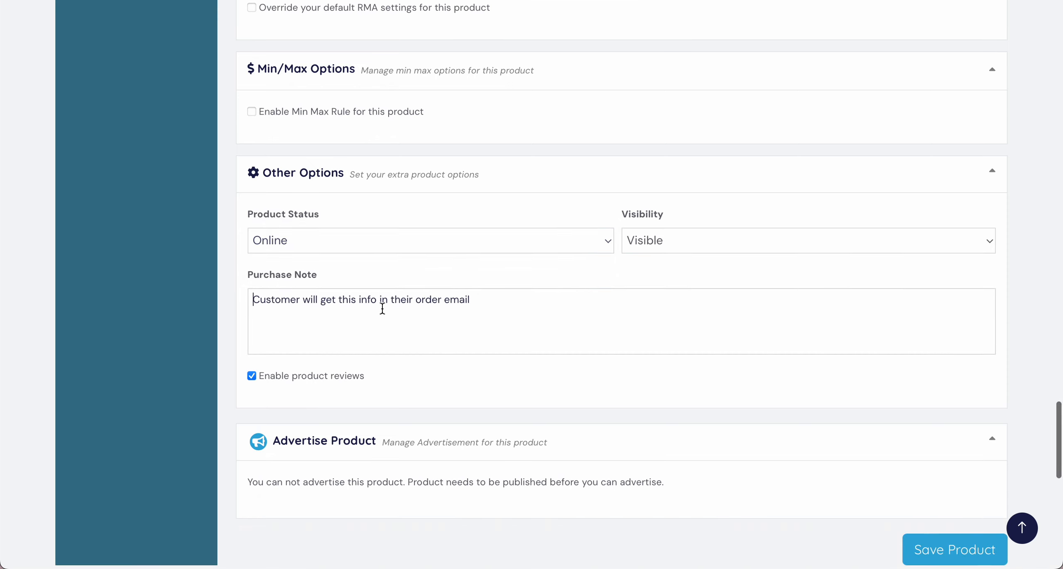
scroll(382, 308, "down", 1)
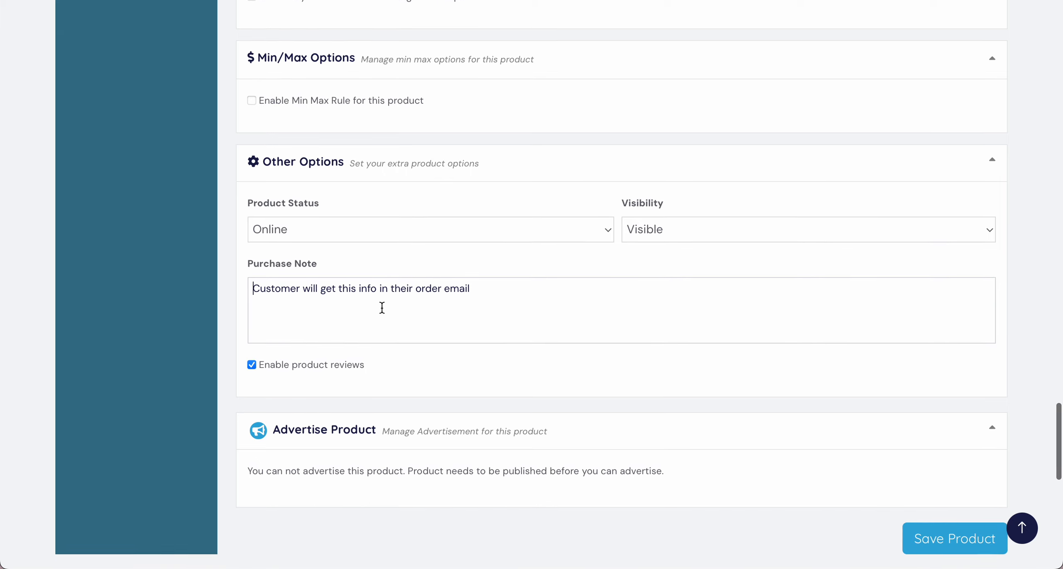
scroll(408, 313, "down", 2)
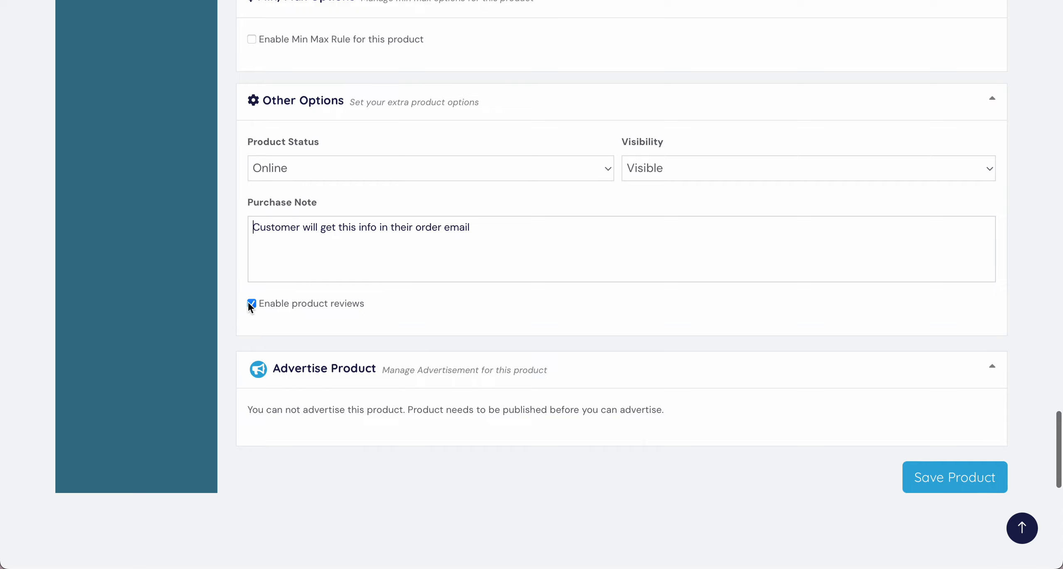
Step: Save the Art Class product
scroll(309, 308, "down", 2)
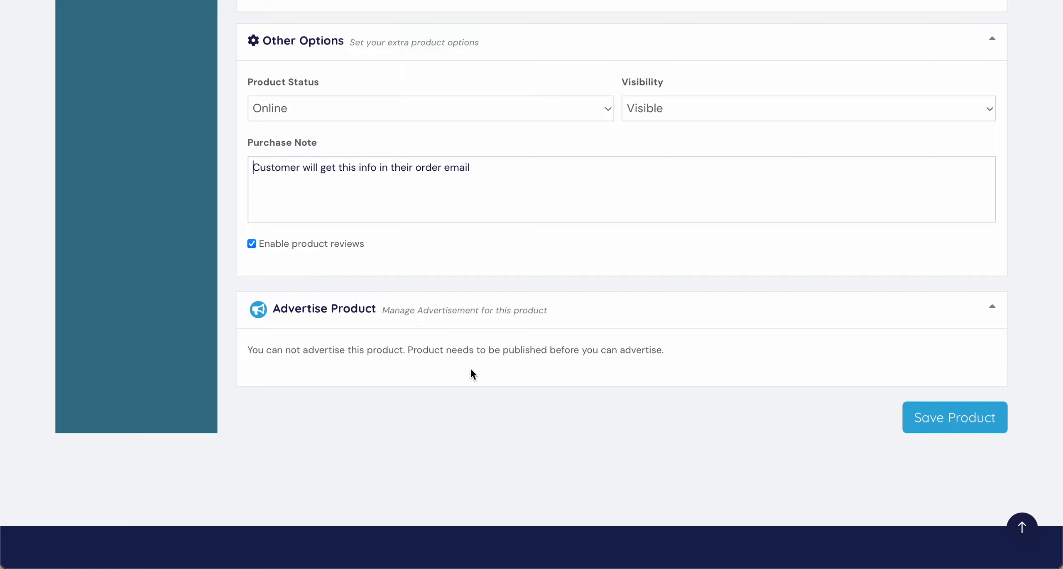
scroll(472, 370, "down", 2)
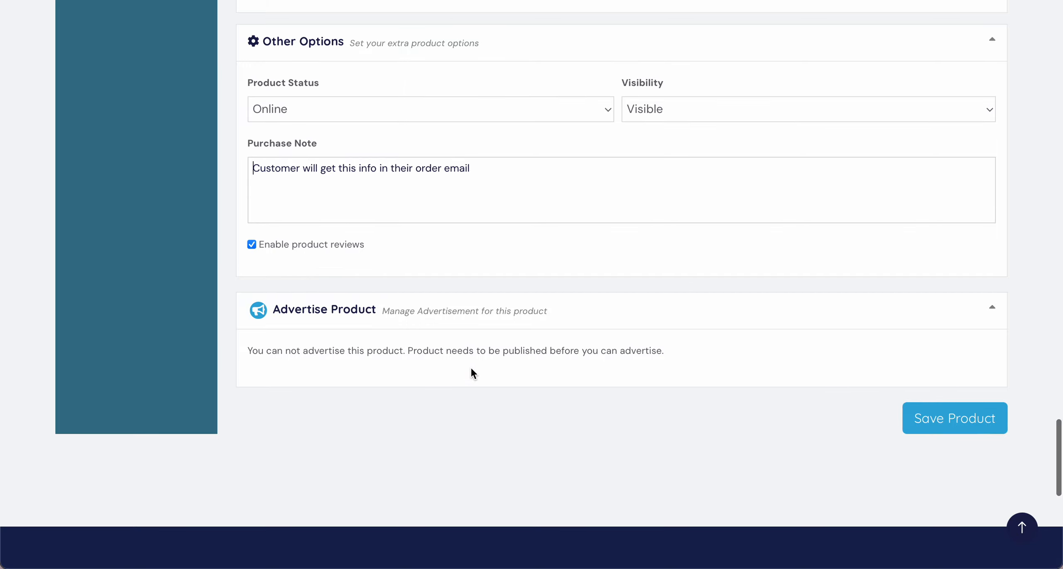
left_click(933, 418)
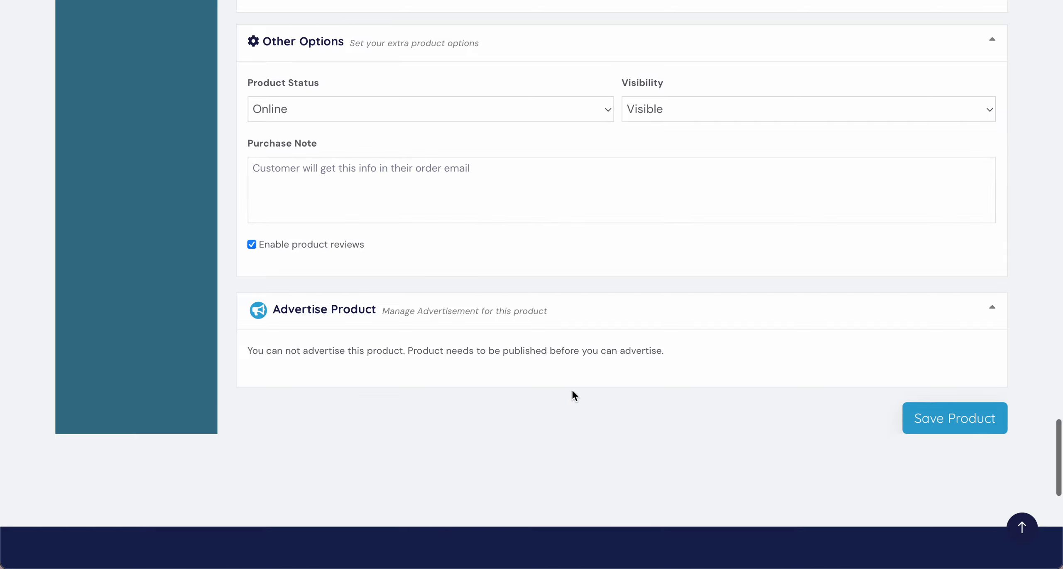
scroll(562, 392, "up", 20)
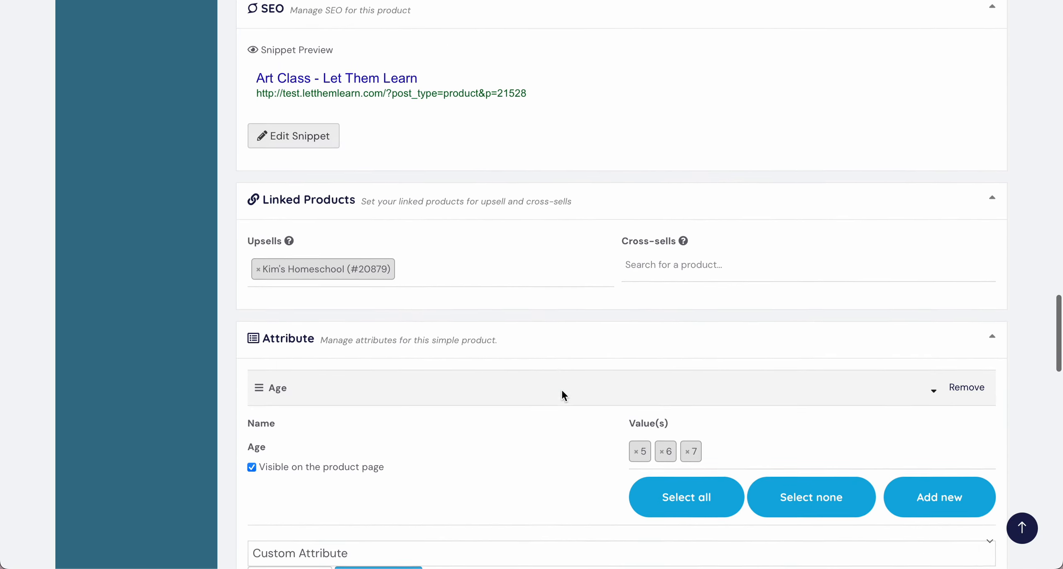
scroll(562, 390, "up", 10)
scroll(562, 391, "down", 7)
scroll(561, 390, "up", 13)
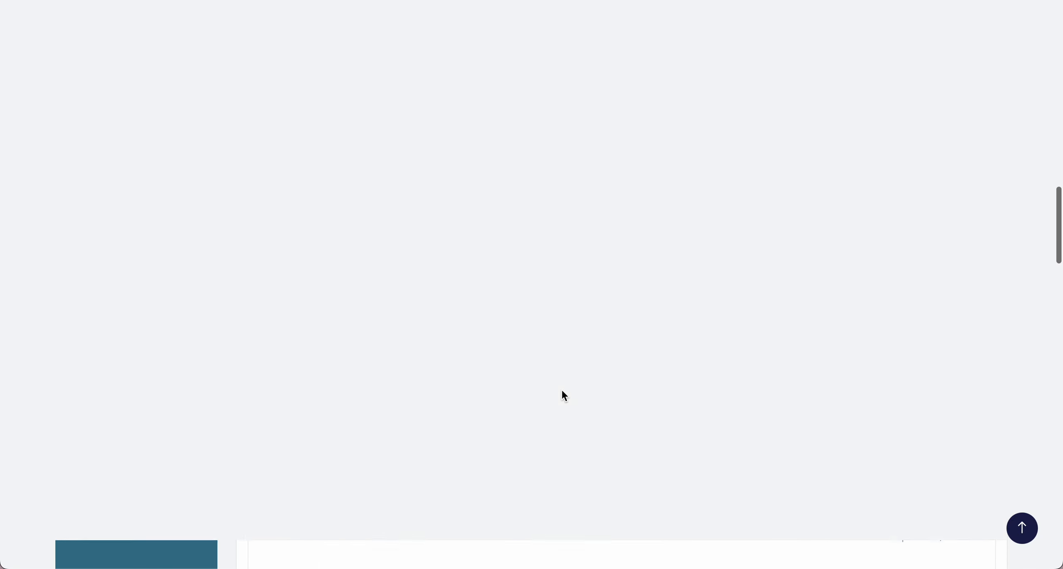
scroll(562, 390, "down", 20)
scroll(561, 391, "down", 12)
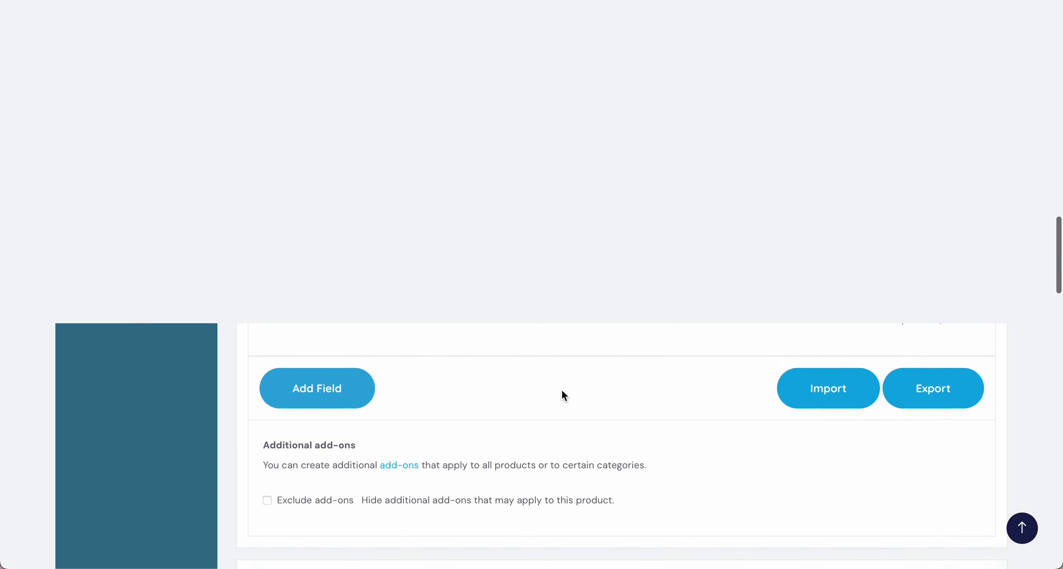
scroll(562, 391, "down", 10)
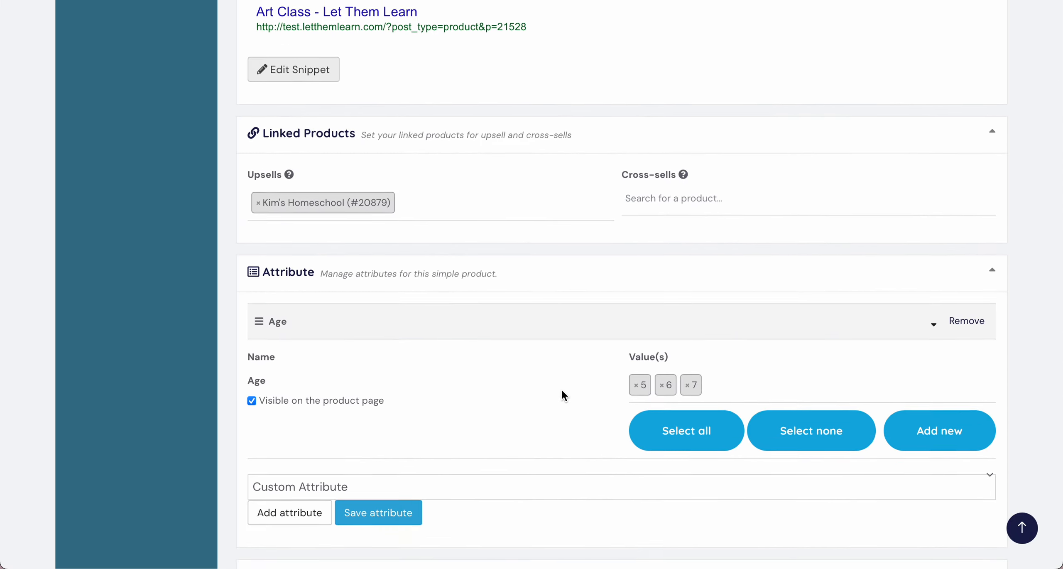
scroll(562, 391, "up", 20)
scroll(562, 391, "down", 5)
scroll(562, 395, "down", 3)
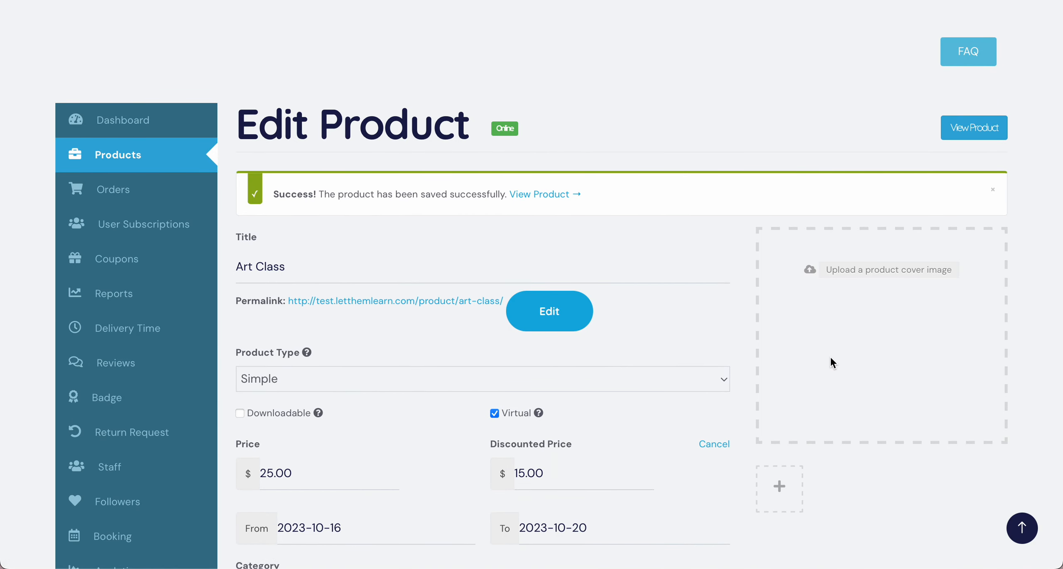
Step: Open the shop page of the saved Art Class product
scroll(688, 329, "down", 5)
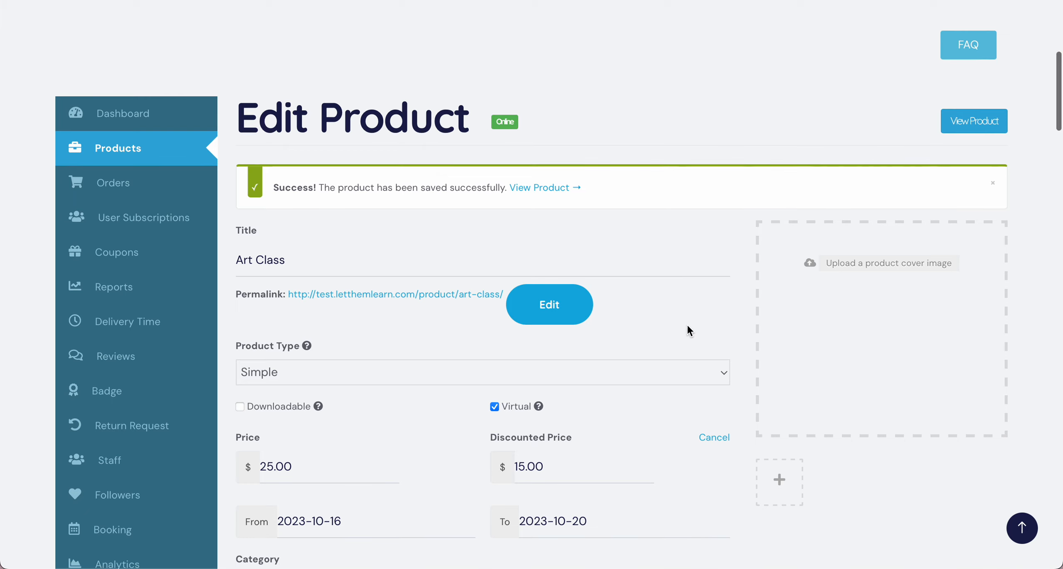
scroll(688, 330, "up", 8)
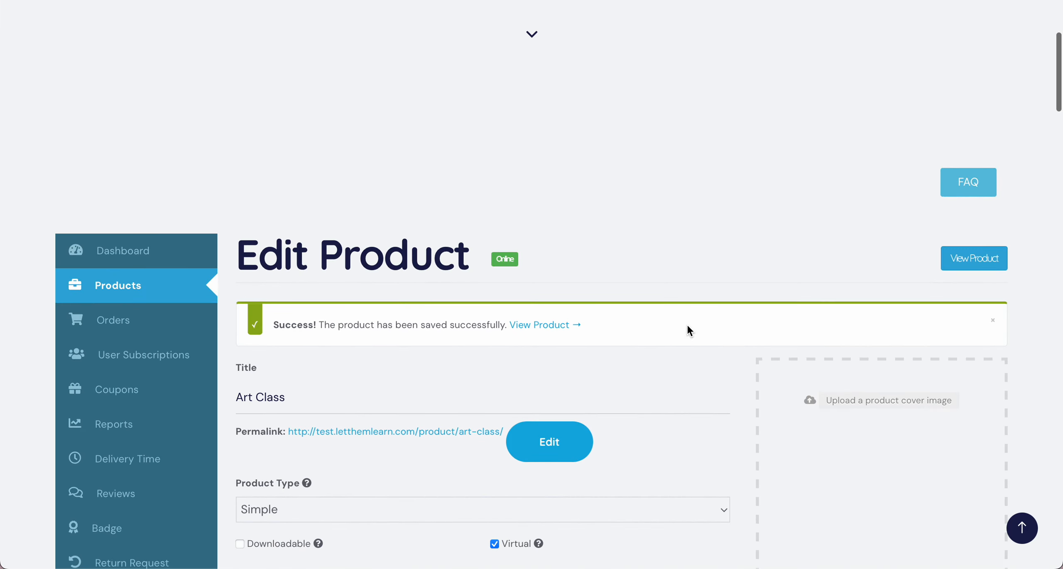
left_click(969, 257)
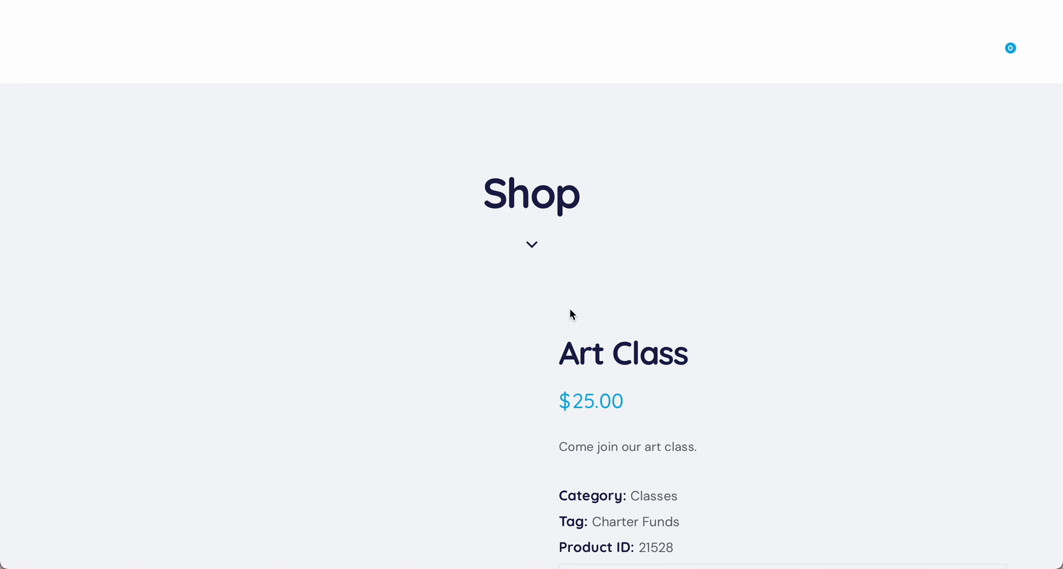
Step: Examine the Art Class shop page for its price, short description, category, tag, vendor details and full description
scroll(570, 310, "down", 3)
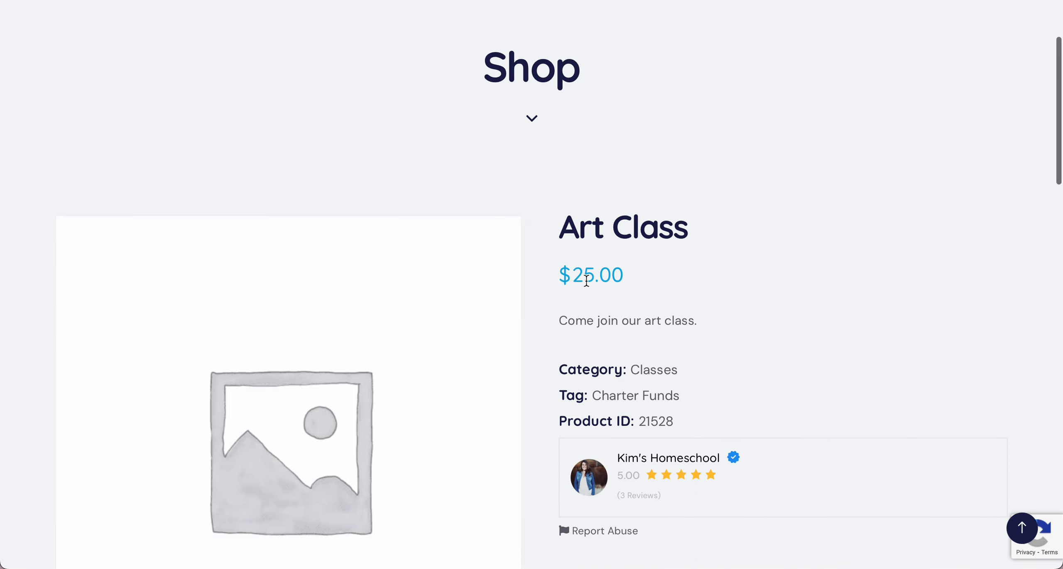
scroll(598, 291, "down", 2)
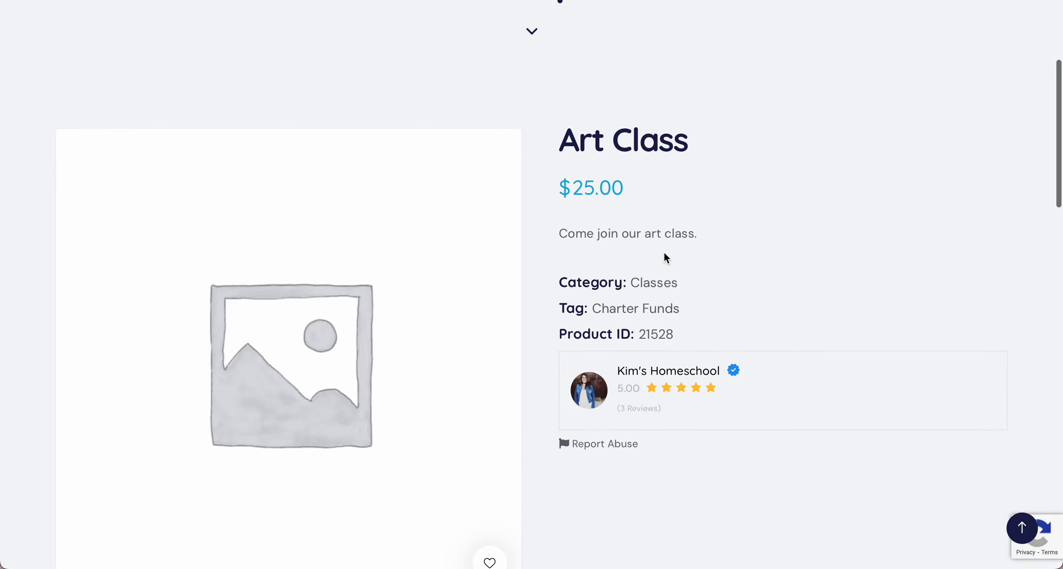
scroll(664, 255, "down", 2)
scroll(638, 260, "down", 1)
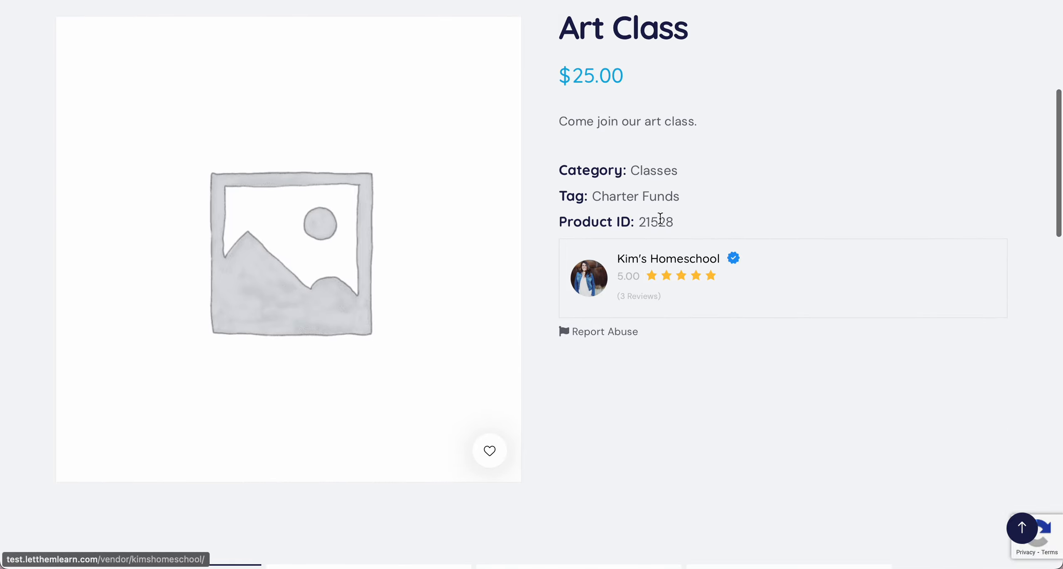
scroll(660, 358, "down", 4)
scroll(659, 358, "up", 5)
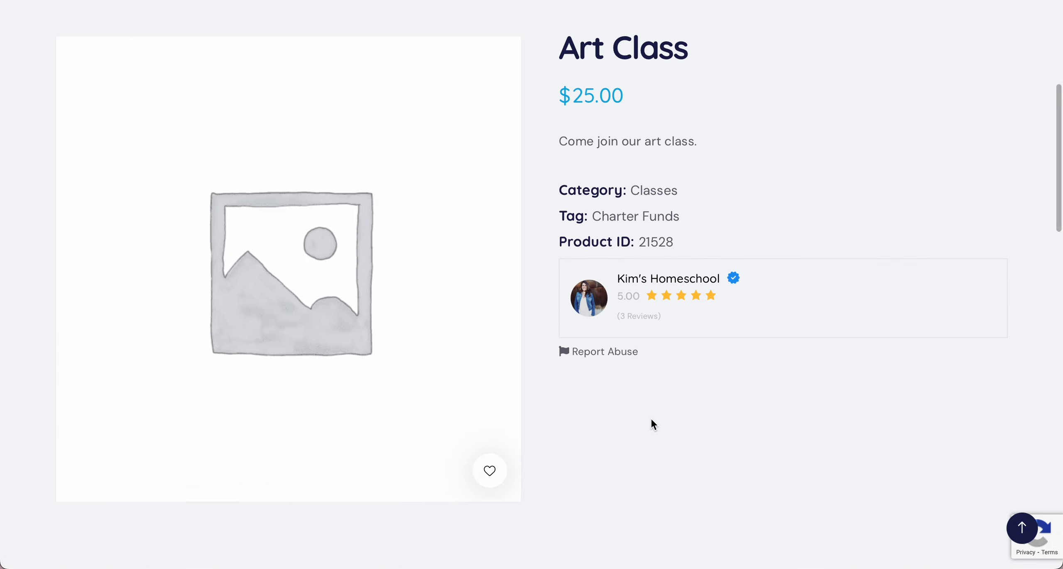
scroll(651, 425, "down", 2)
scroll(687, 346, "down", 15)
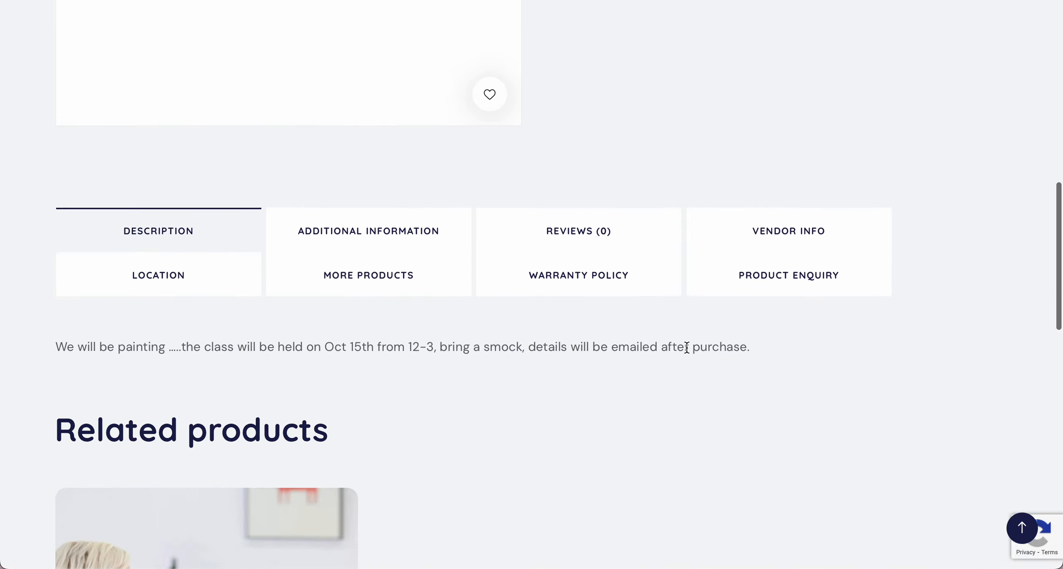
scroll(688, 346, "up", 20)
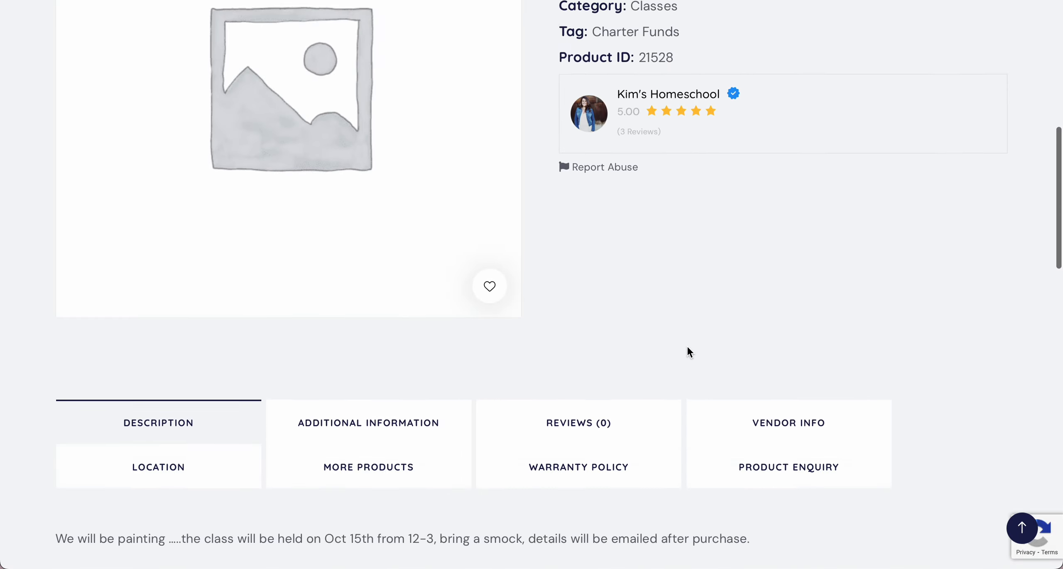